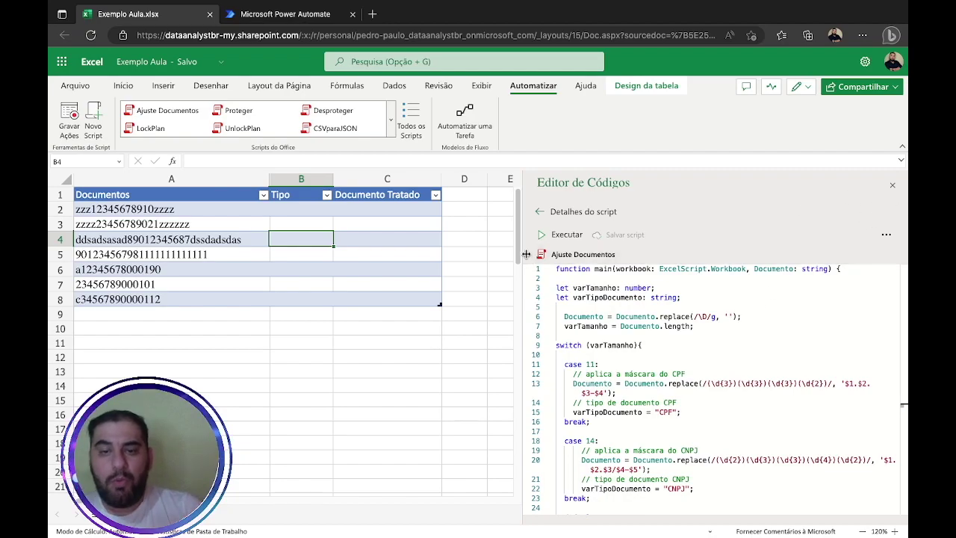
Close the code editor of the Ajuste Documentos script and switch to Power Automate
left_click_drag(527, 254, 641, 254)
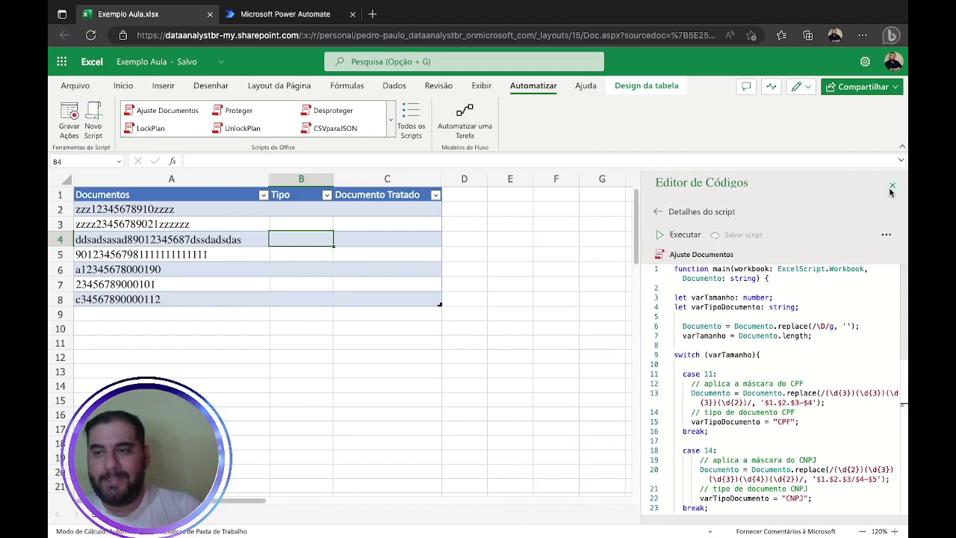
left_click(892, 185)
left_click(310, 22)
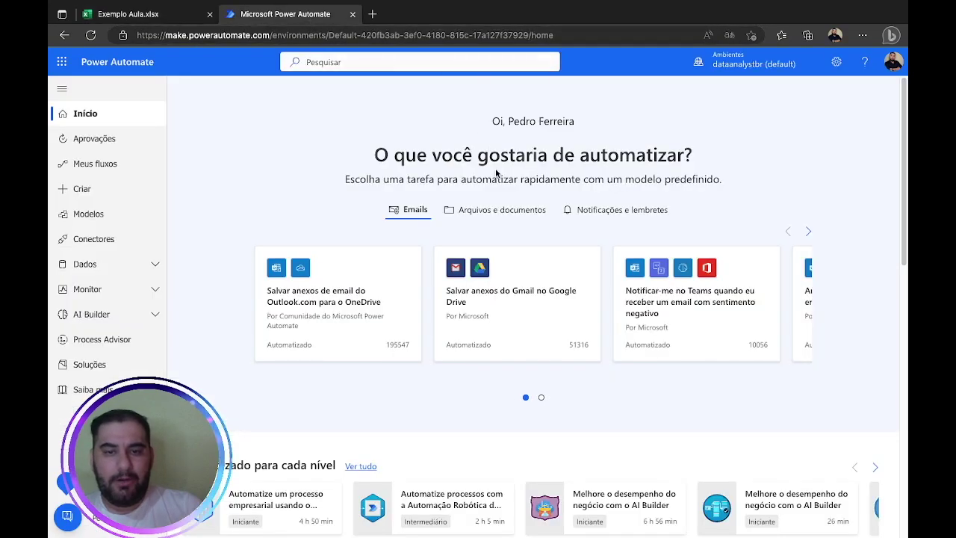
Create an instant cloud flow named "Exemplo Aula Tratamento de Documentos" with the trigger "Disparar um fluxo manualmente"
left_click(124, 190)
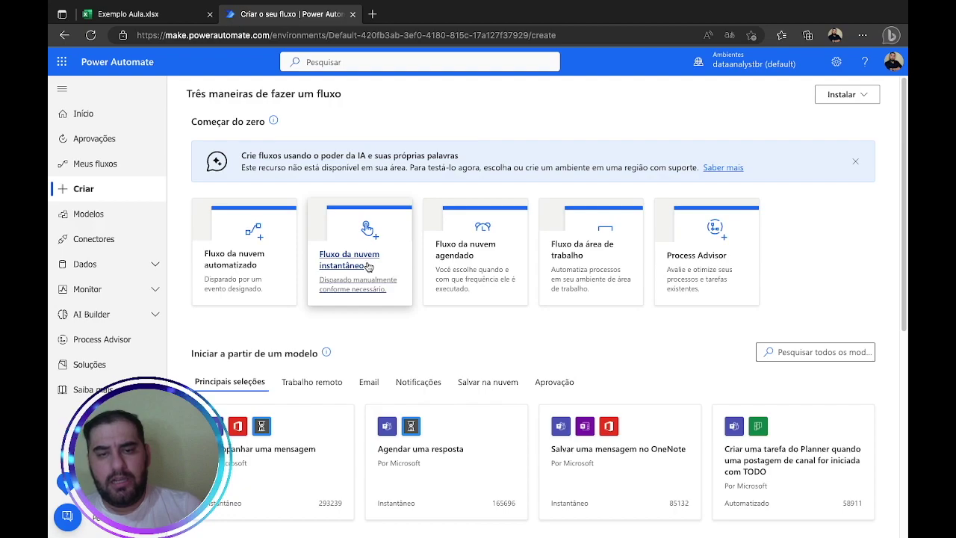
left_click(366, 267)
left_click(594, 191)
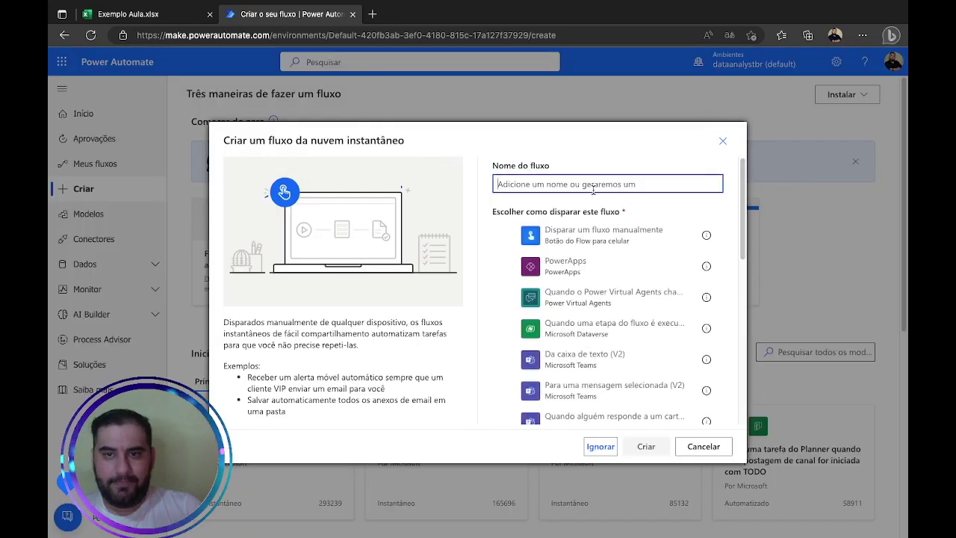
type("Eemplo")
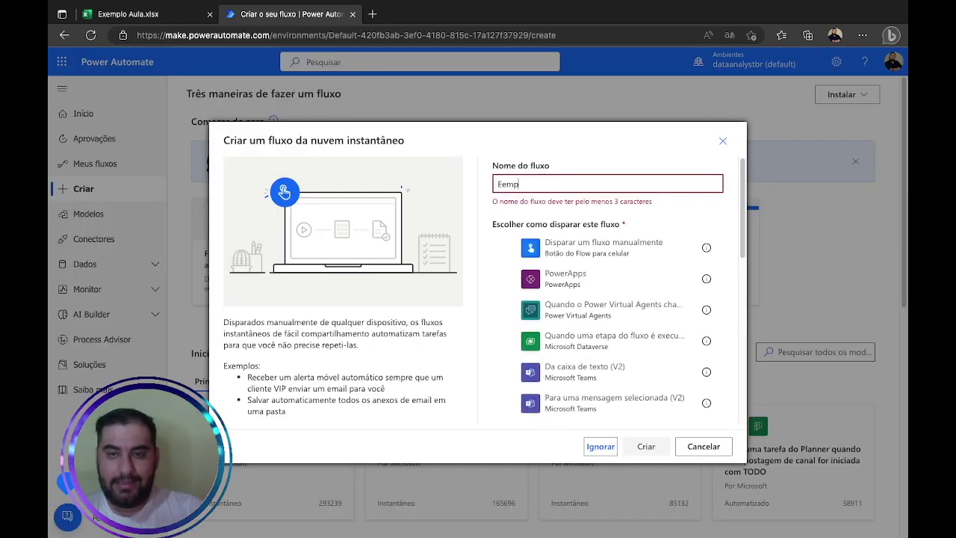
key("BackSpace")
key("BackSpace")
key("BackSpace")
type("Exe")
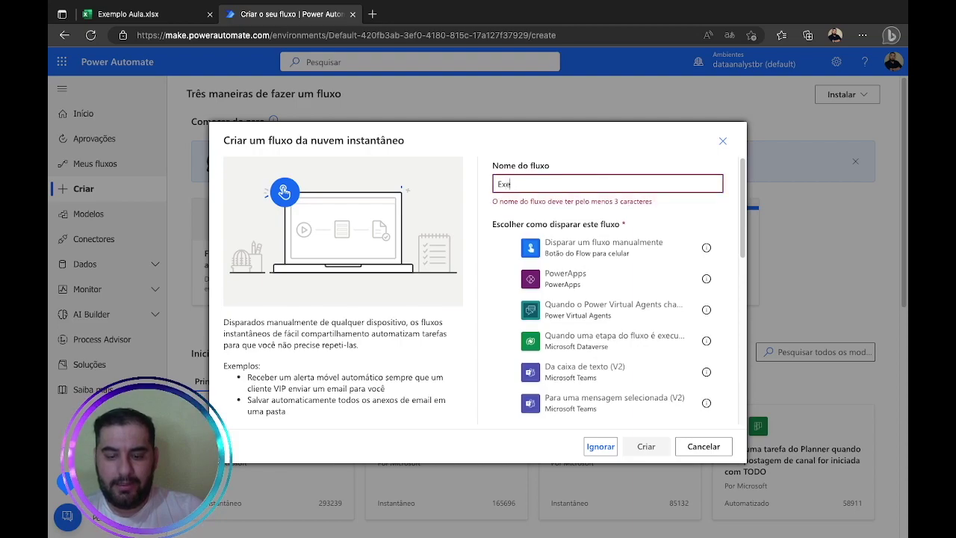
type("mplo Aula Tratamento de Documentos")
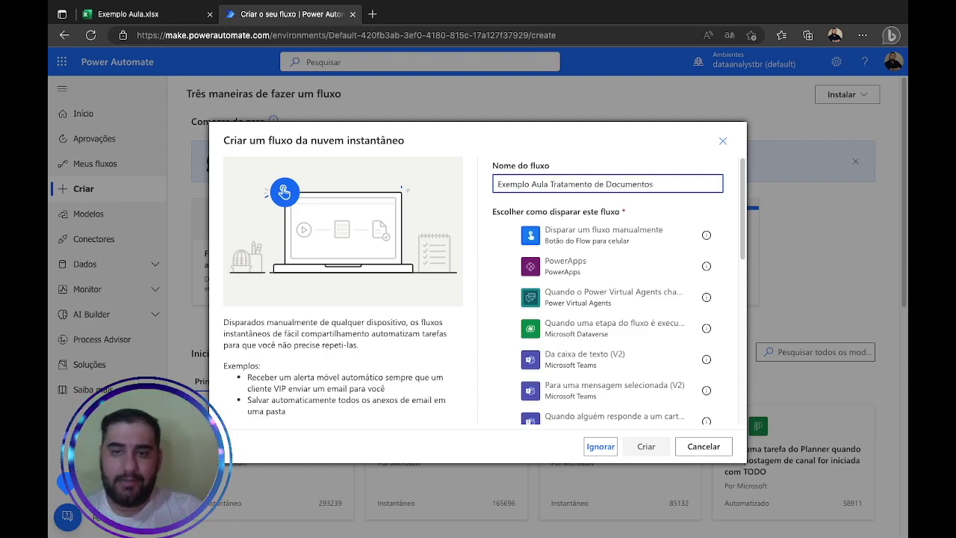
left_click(591, 233)
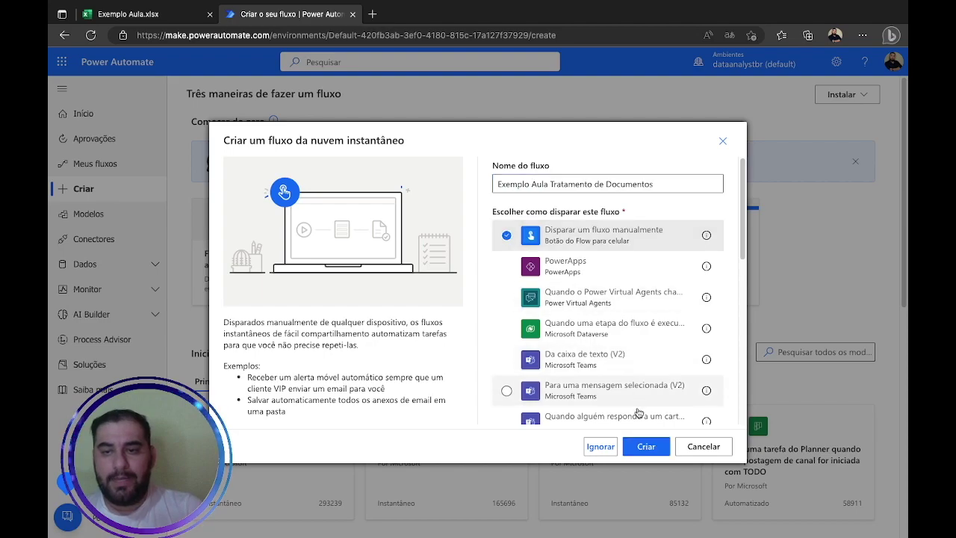
left_click(647, 447)
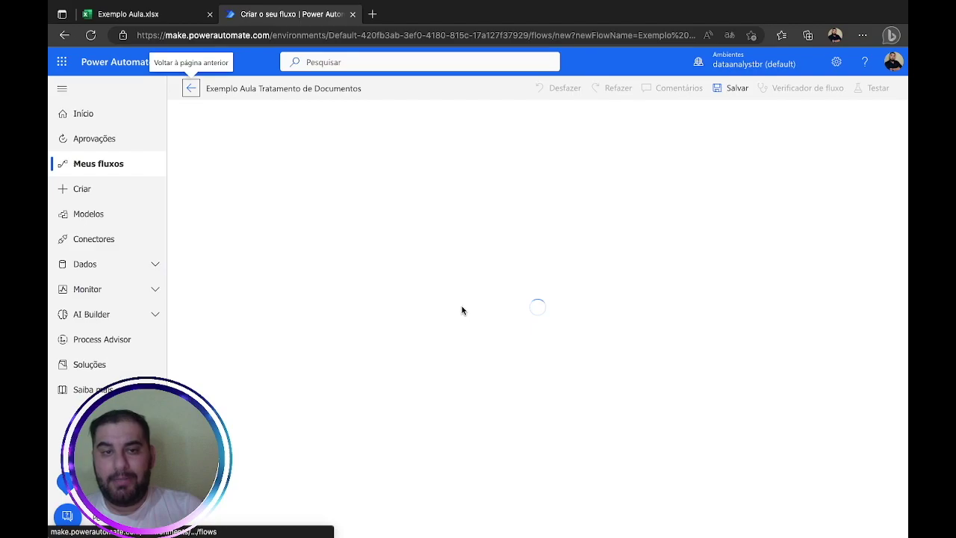
Check the name of the documents table in the Exemplo Aula workbook and return to the flow
left_click(183, 4)
left_click_drag(172, 196, 412, 294)
left_click(403, 249)
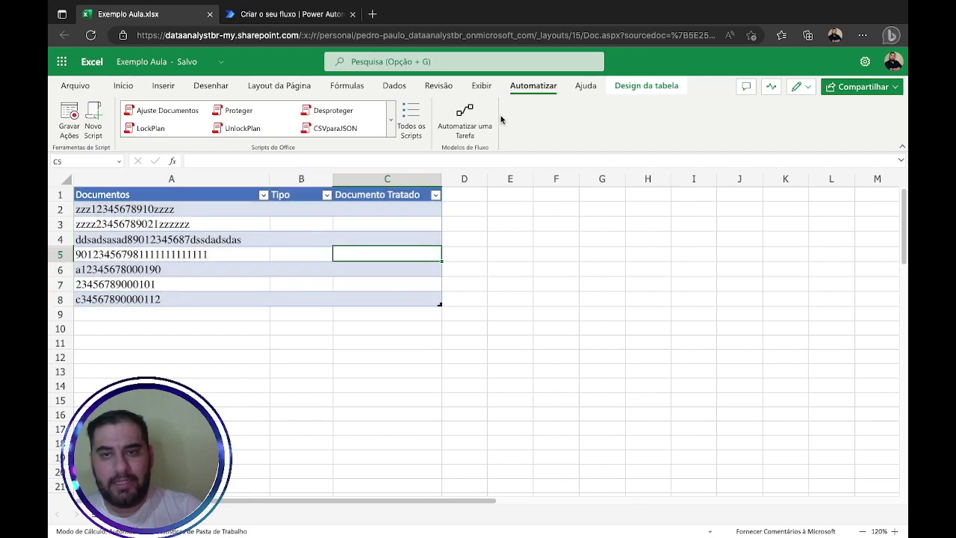
left_click(647, 85)
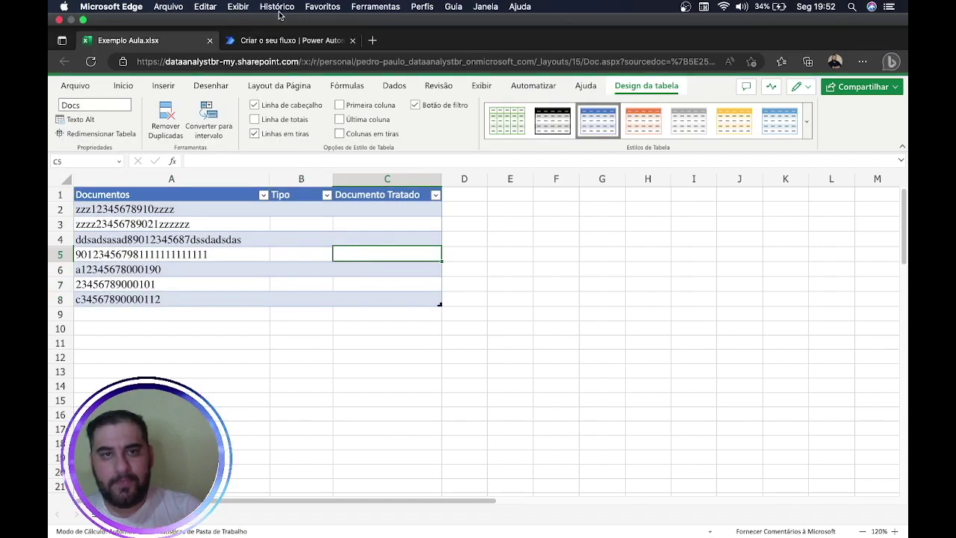
left_click(284, 13)
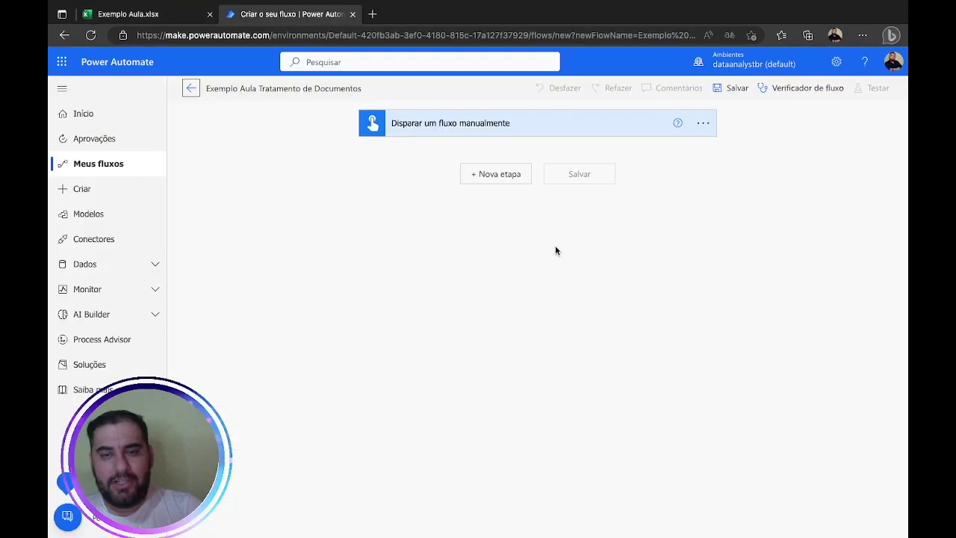
Add the Excel Online (Business) action "Listar linhas presentes em uma tabela" after the trigger
left_click(495, 175)
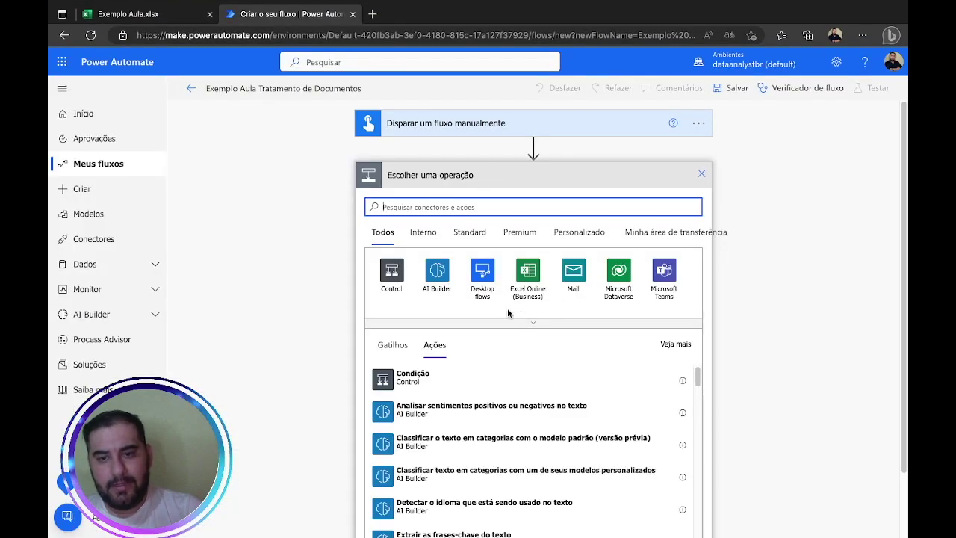
left_click(540, 268)
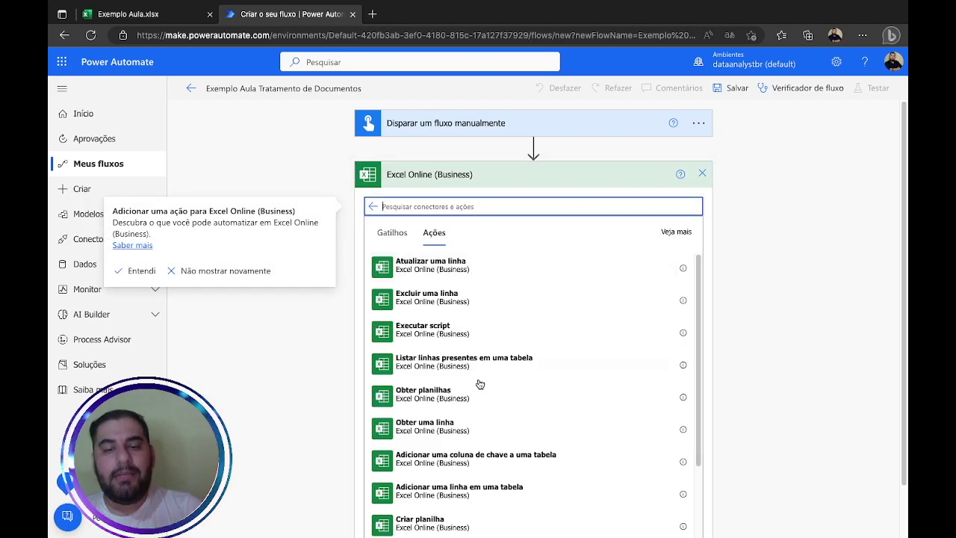
left_click(480, 363)
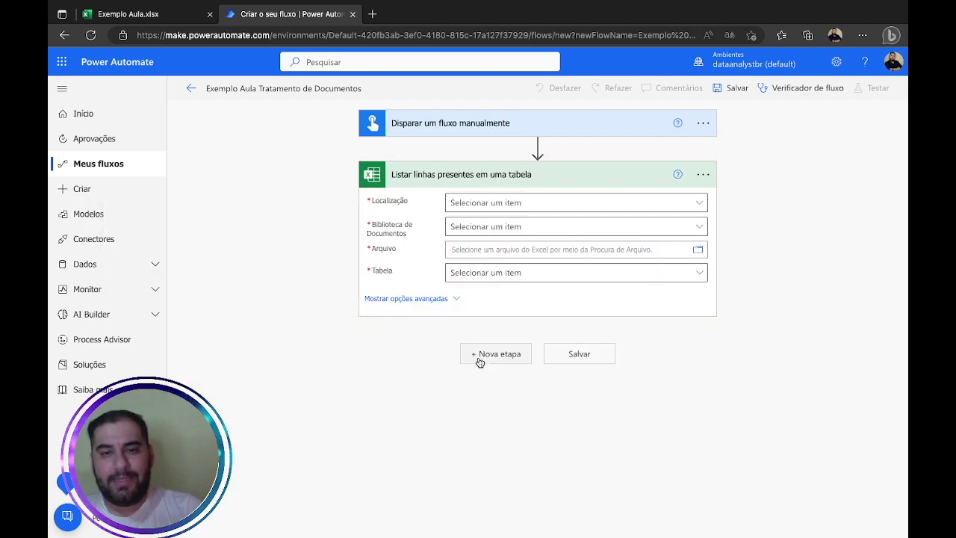
Set the row-listing action's location to OneDrive for Business and its document library to OneDrive
left_click(699, 200)
left_click(505, 285)
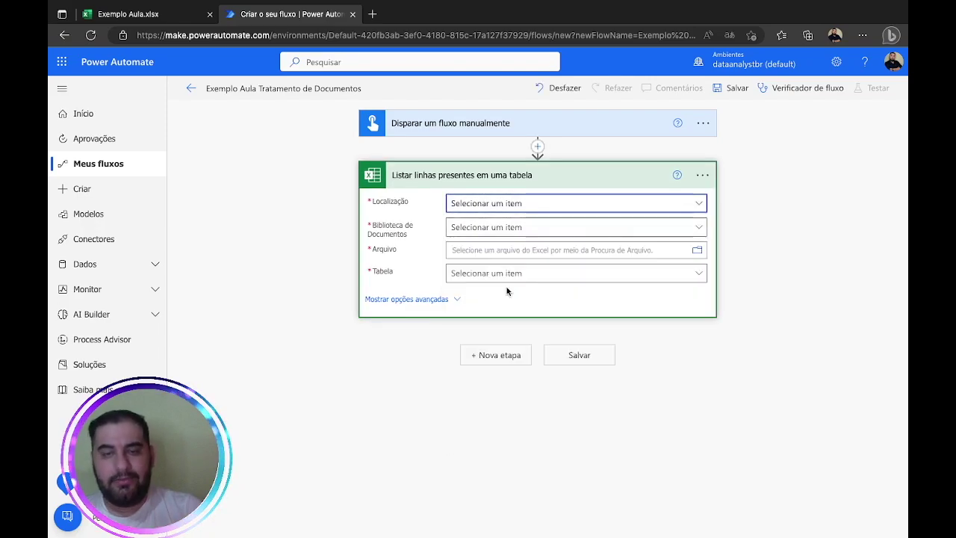
left_click(701, 228)
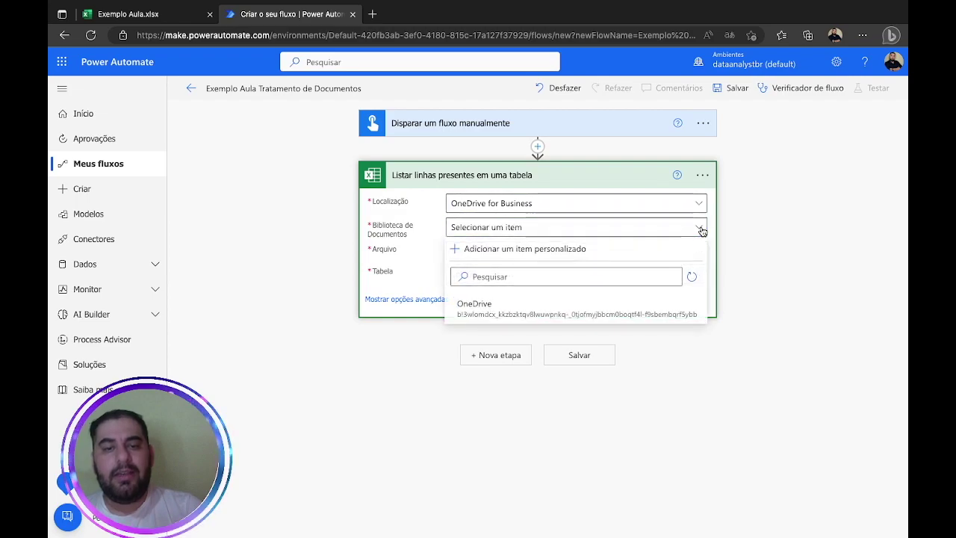
left_click(508, 314)
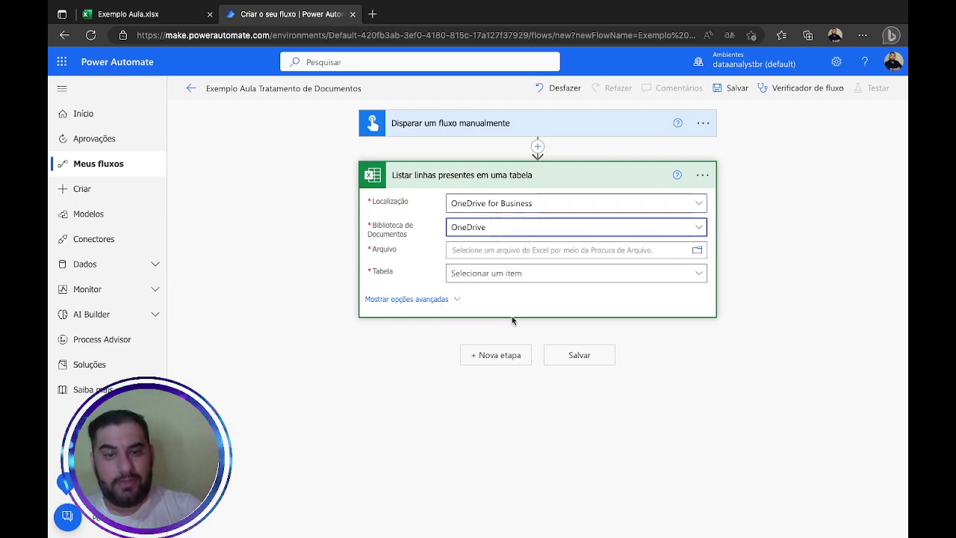
Set the row-listing action's file to /Exemplo Aula.xlsx and its table to Docs
left_click(697, 250)
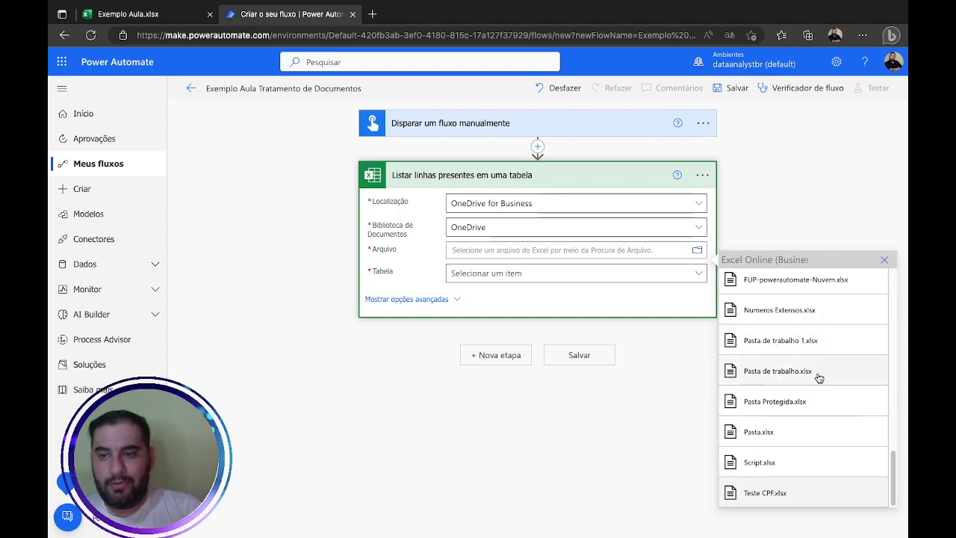
left_click_drag(891, 472, 895, 431)
left_click(789, 419)
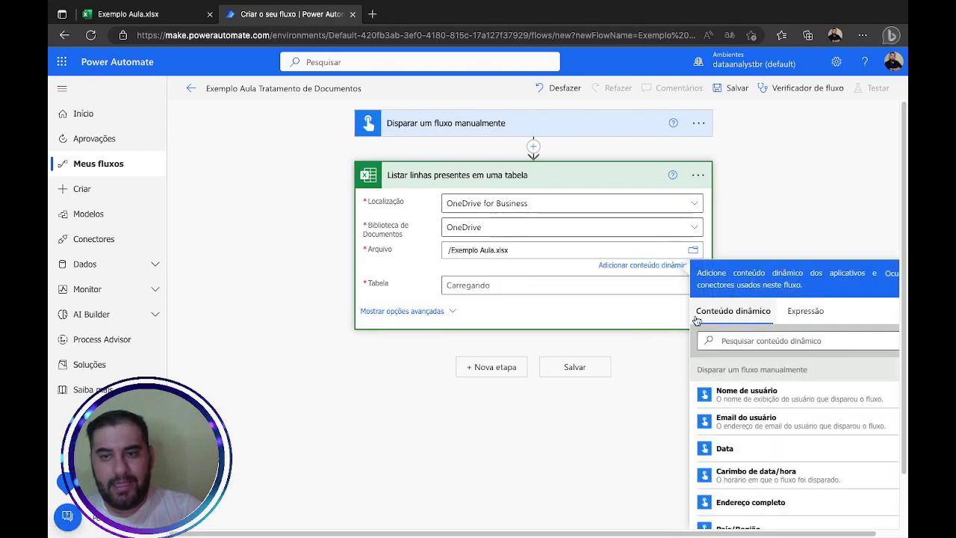
left_click(699, 274)
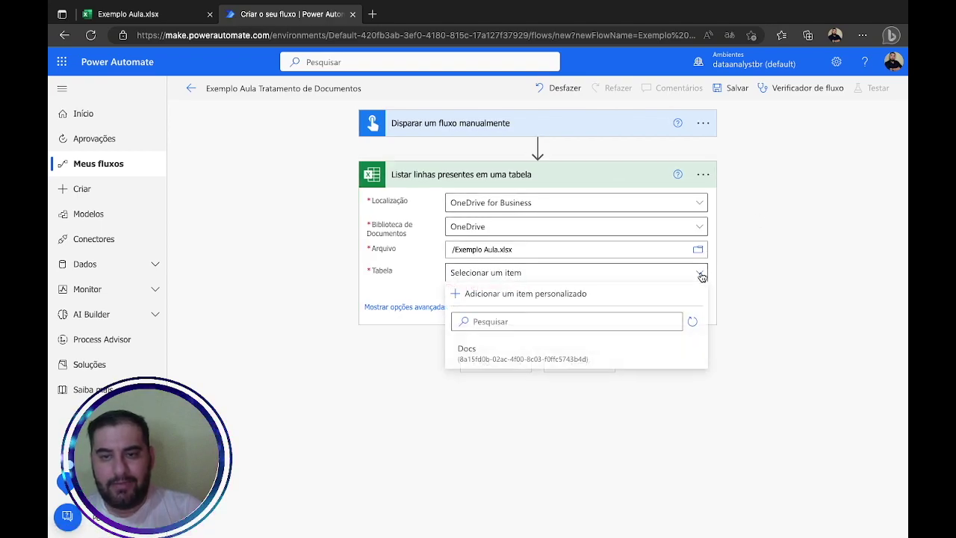
left_click(495, 364)
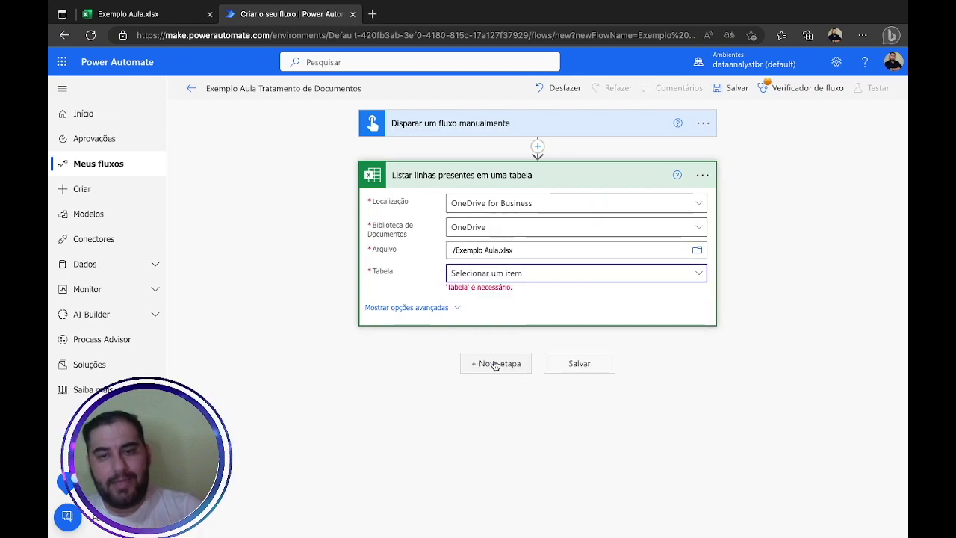
left_click(762, 288)
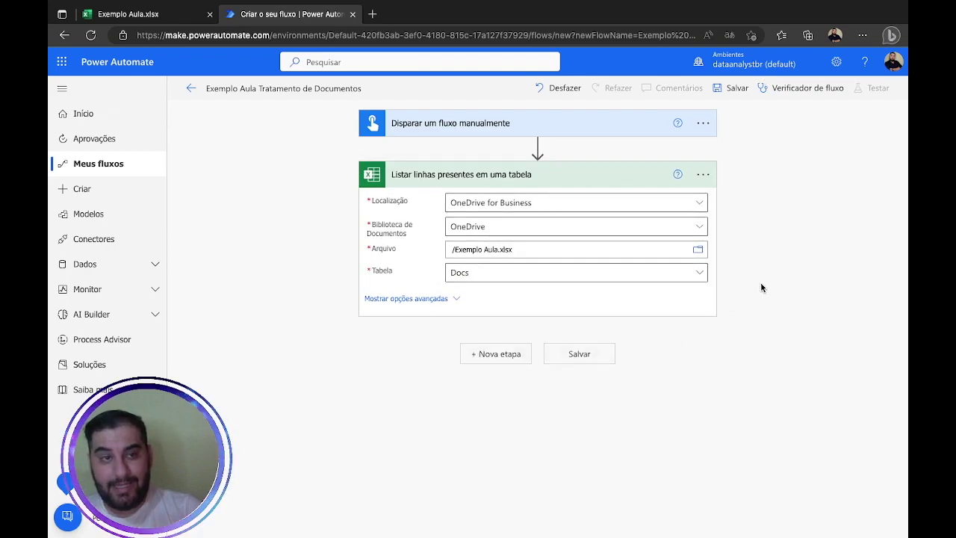
Add an "Aplicar a cada" control after the row-listing action
left_click(499, 355)
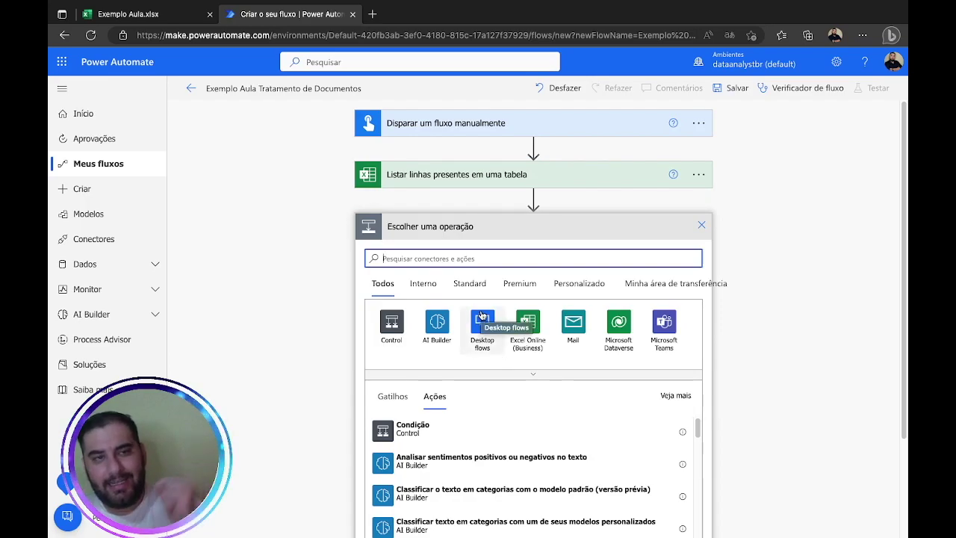
left_click(123, 13)
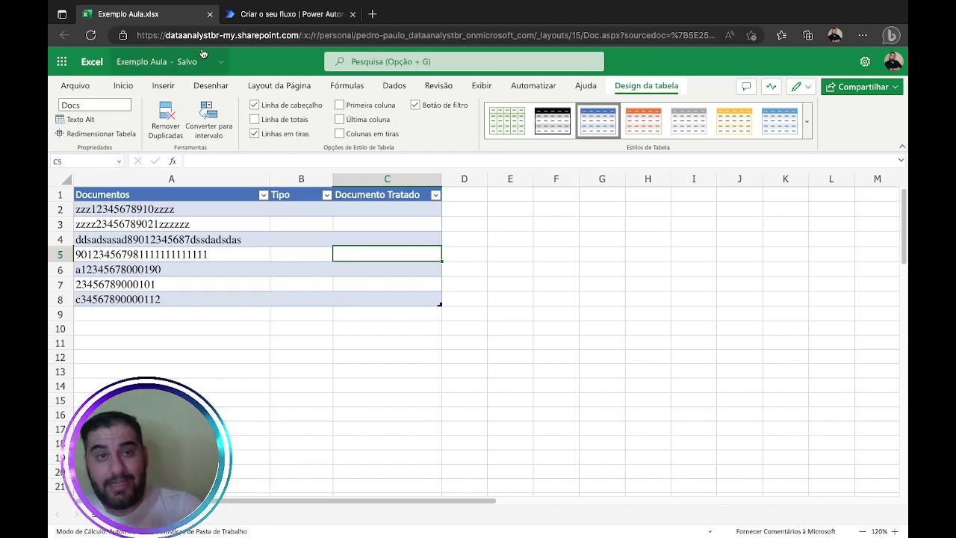
left_click(254, 19)
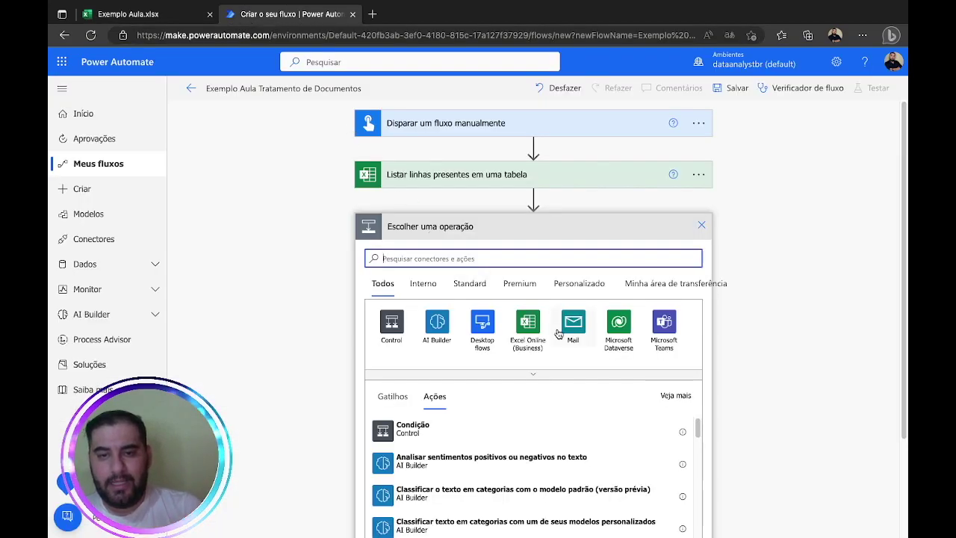
left_click(391, 323)
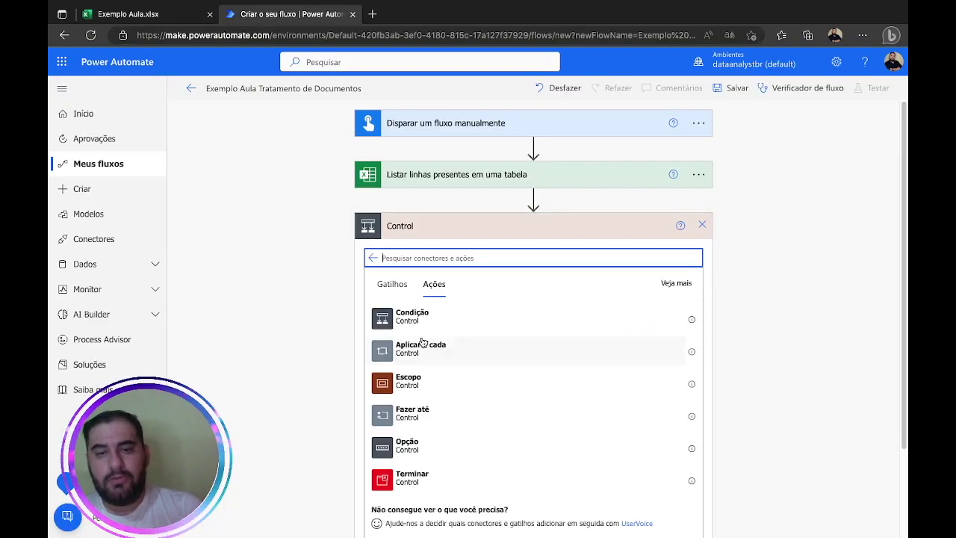
left_click(408, 351)
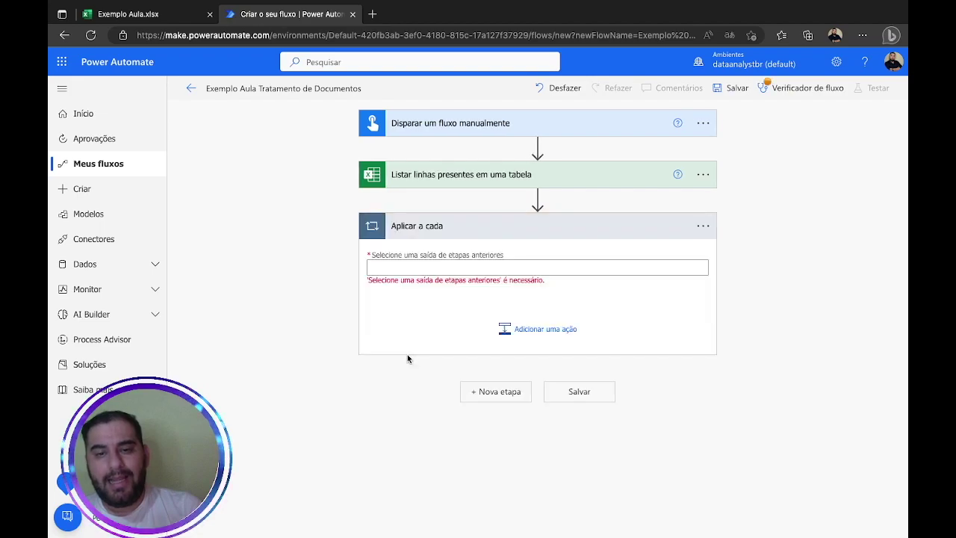
Set the loop's input to the dynamic content "value" from "Listar linhas presentes em uma tabela"
left_click(532, 267)
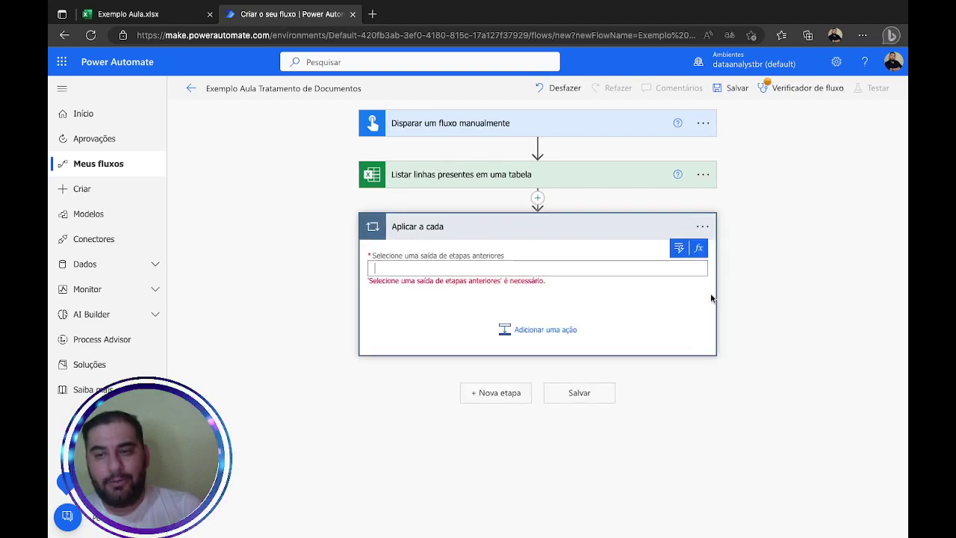
left_click(679, 248)
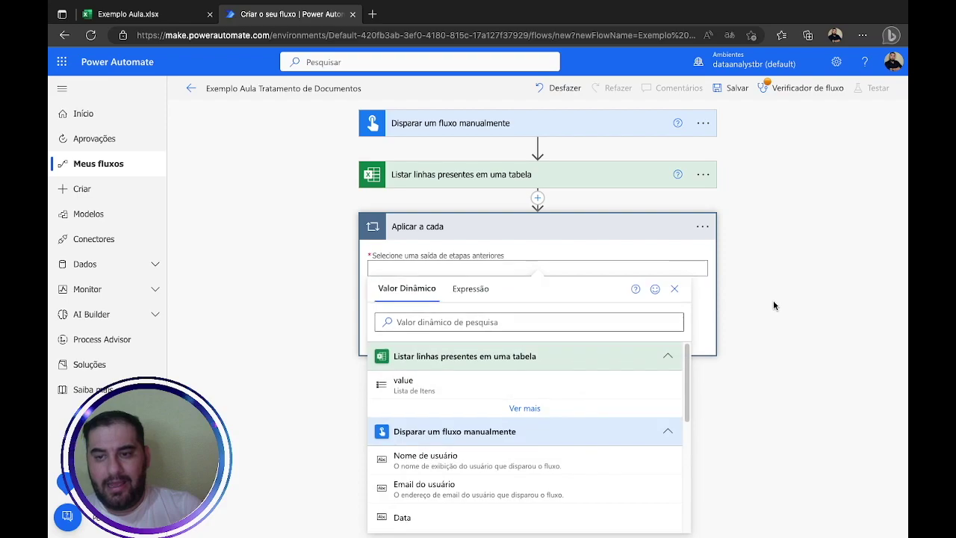
left_click(534, 409)
left_click(421, 385)
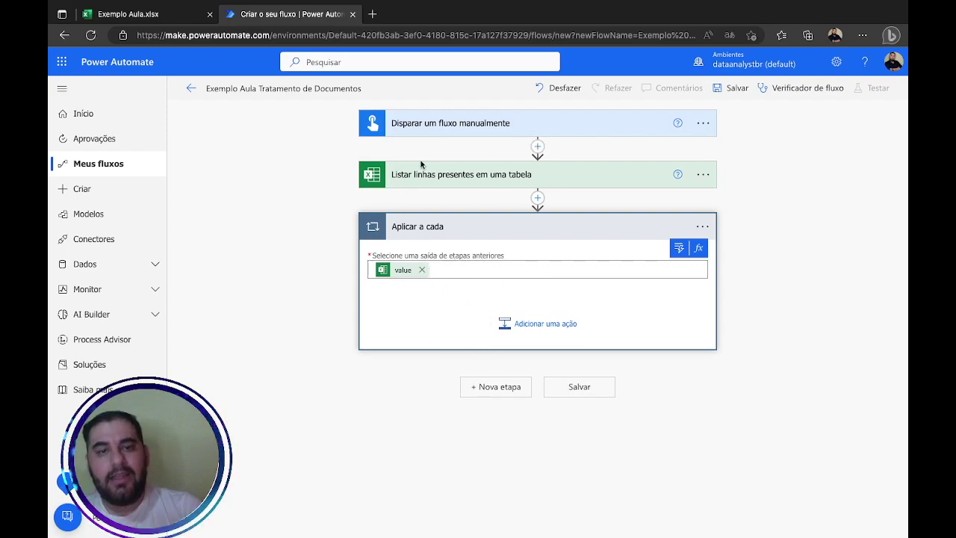
Add the Excel Online (Business) action "Executar script" inside the "Aplicar a cada" loop
left_click(556, 329)
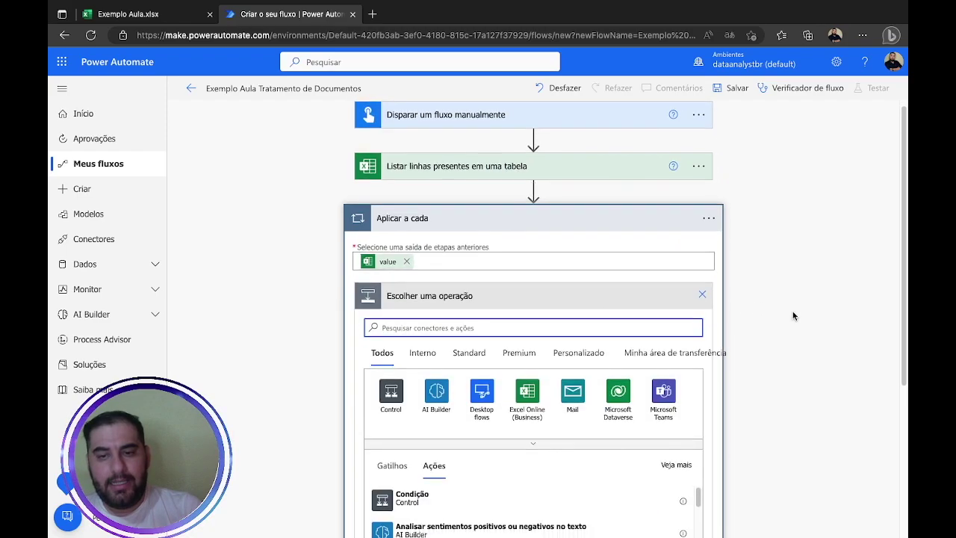
left_click(513, 238)
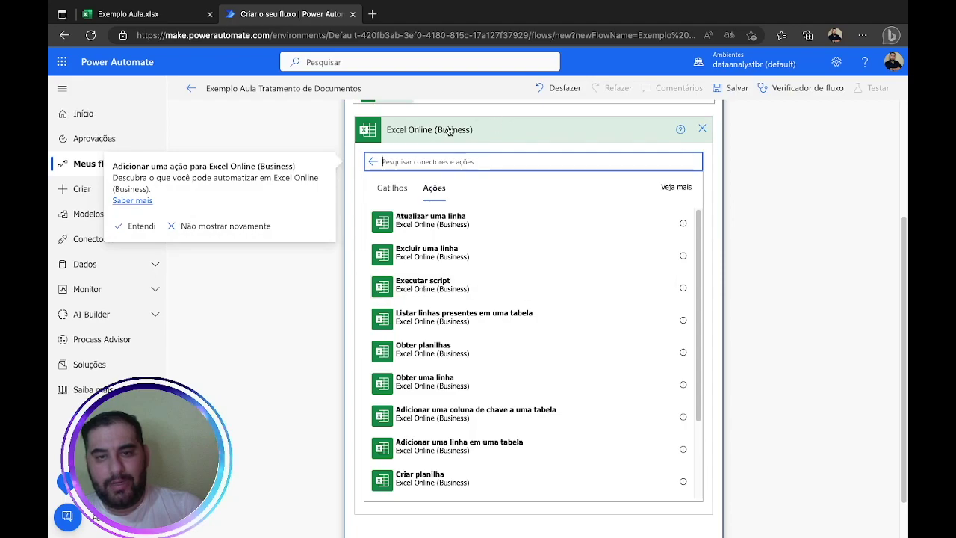
left_click(428, 292)
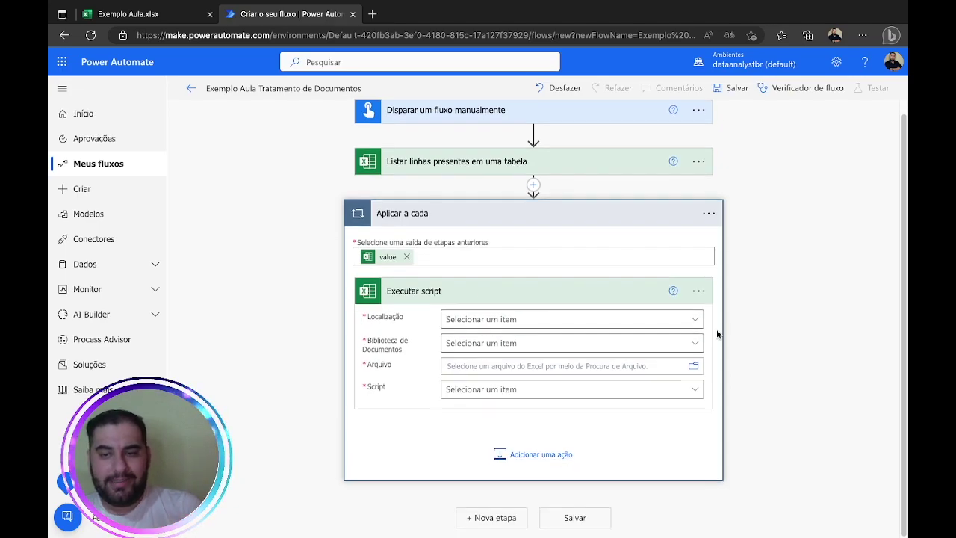
Point the "Executar script" action to /Exemplo Aula.xlsx, with location OneDrive for Business and document library OneDrive
left_click(698, 320)
left_click(512, 150)
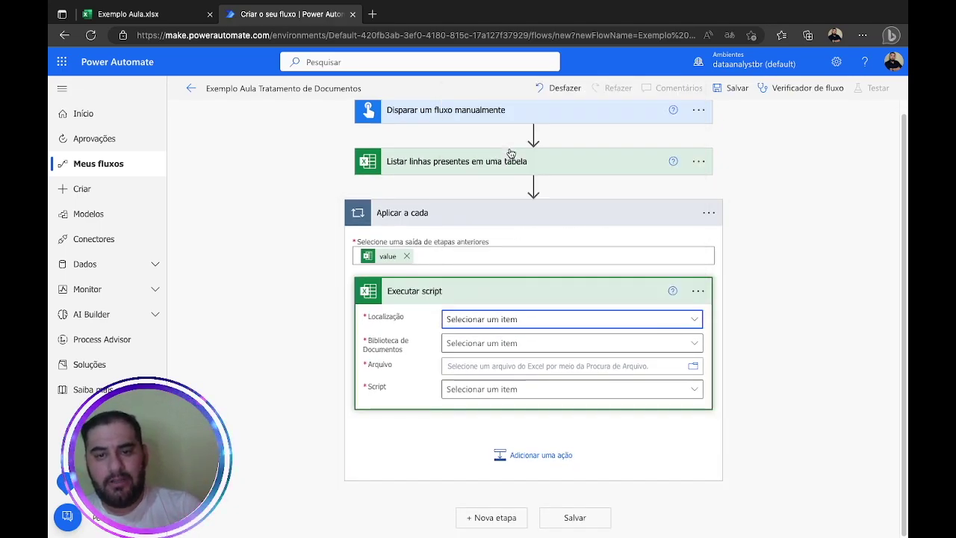
left_click(698, 345)
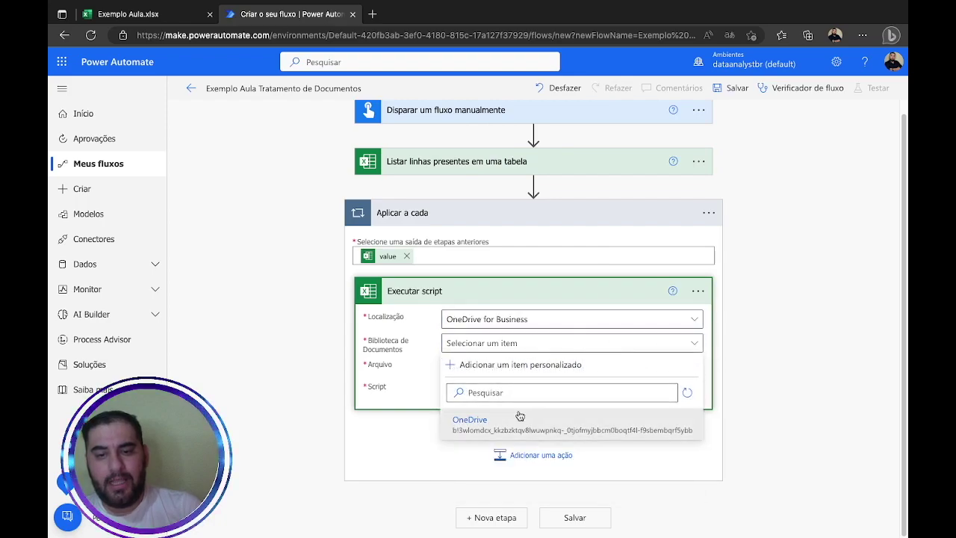
left_click(578, 418)
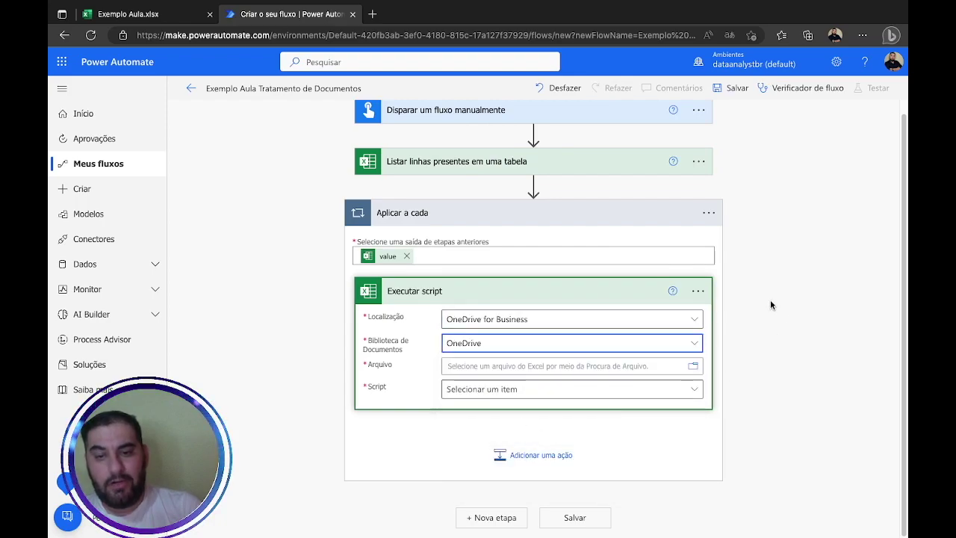
left_click(698, 369)
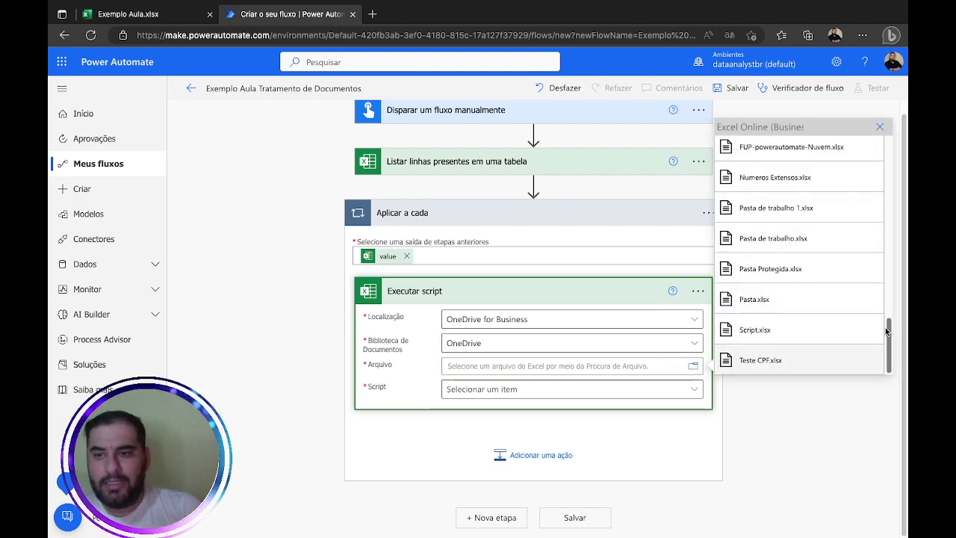
left_click_drag(889, 339, 891, 297)
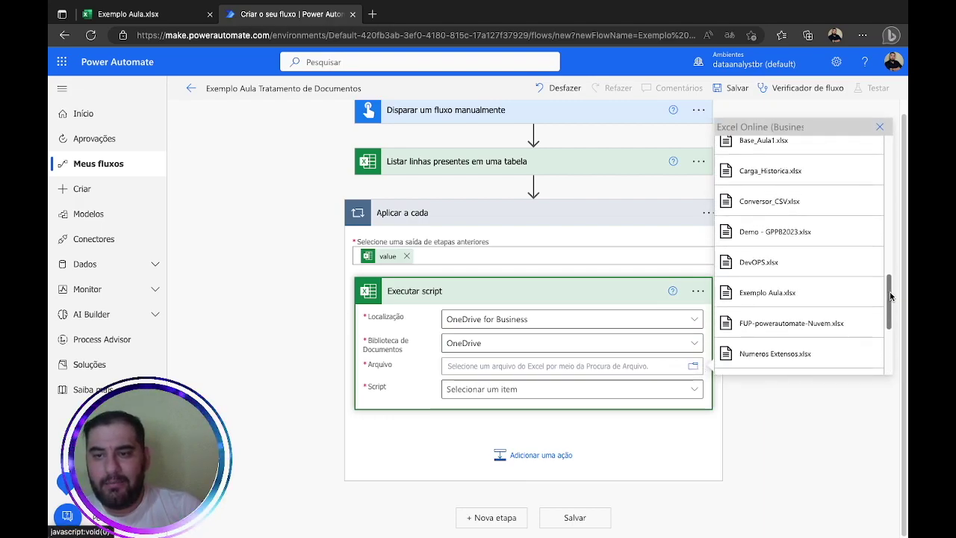
left_click(798, 295)
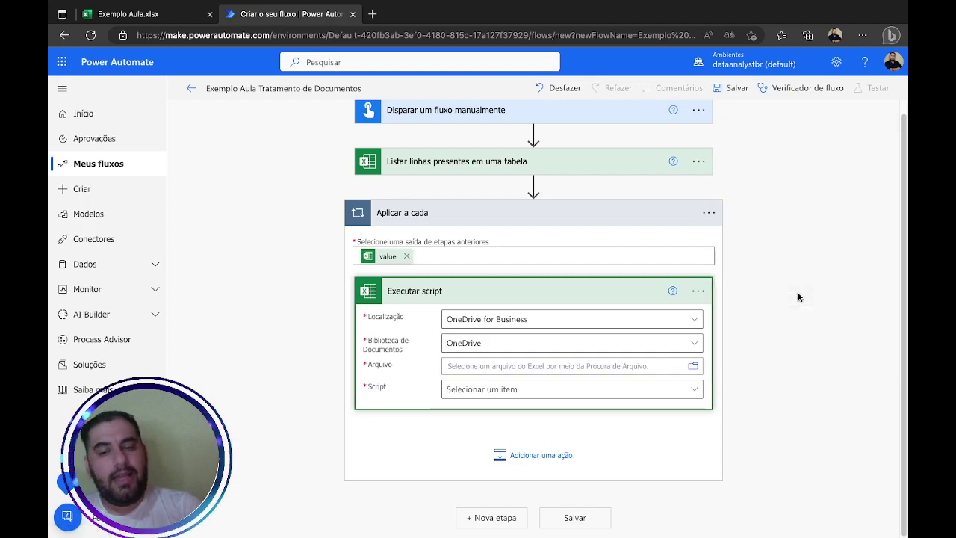
left_click(786, 297)
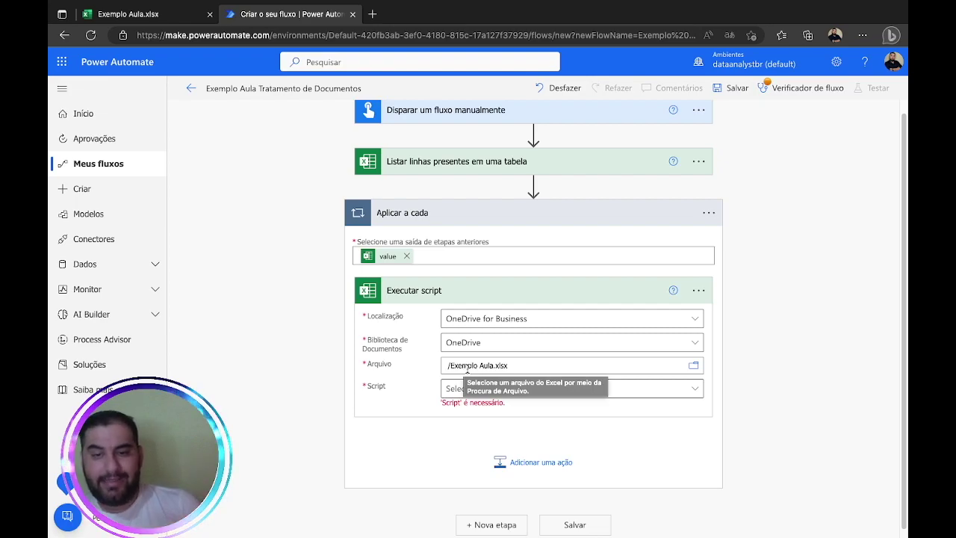
Select "Ajuste Documentos" as the script for the "Executar script" action
left_click(172, 14)
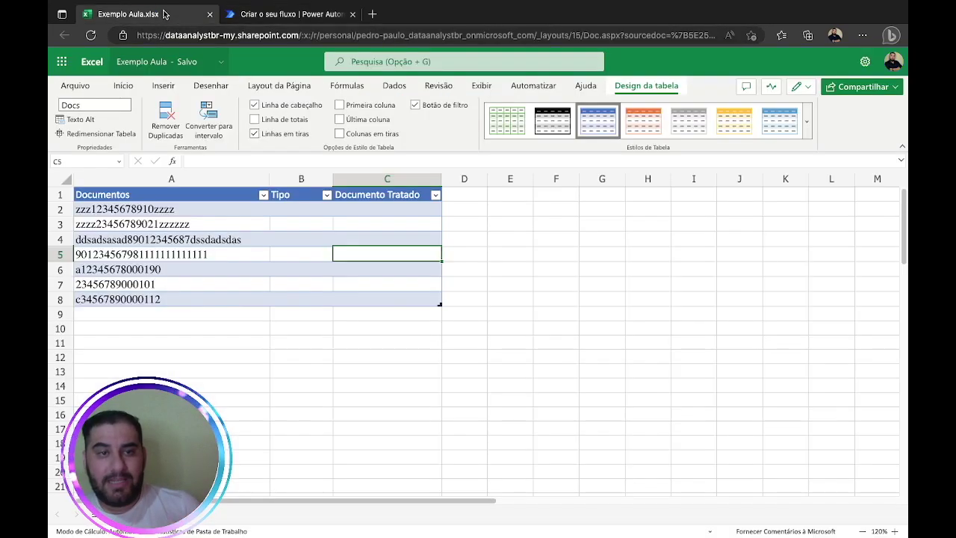
left_click(292, 14)
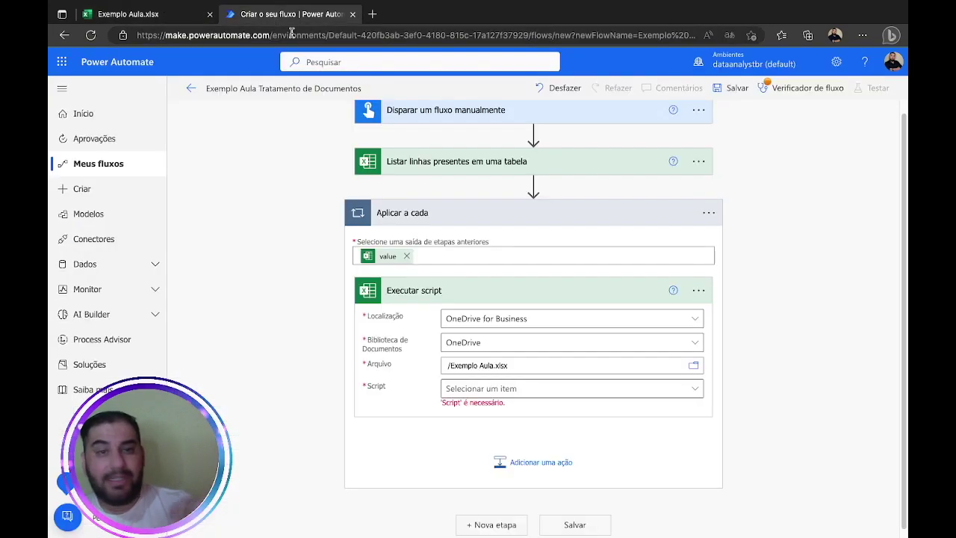
left_click(695, 389)
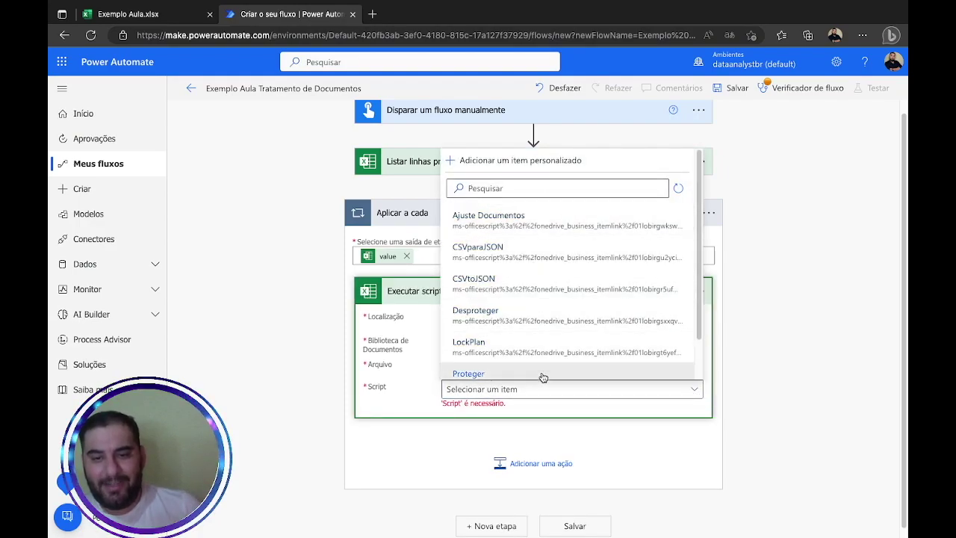
scroll(536, 348, "down", 1)
scroll(536, 349, "down", 1)
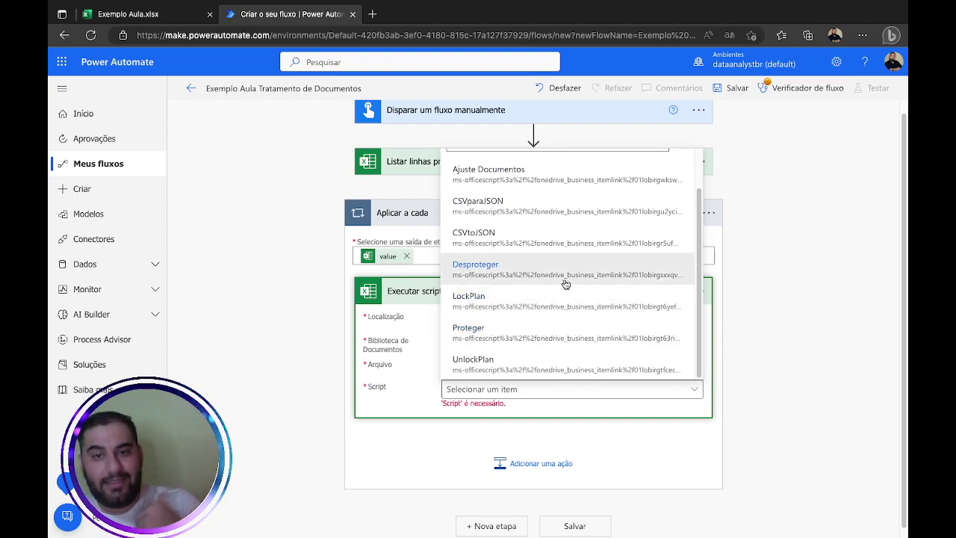
left_click(524, 183)
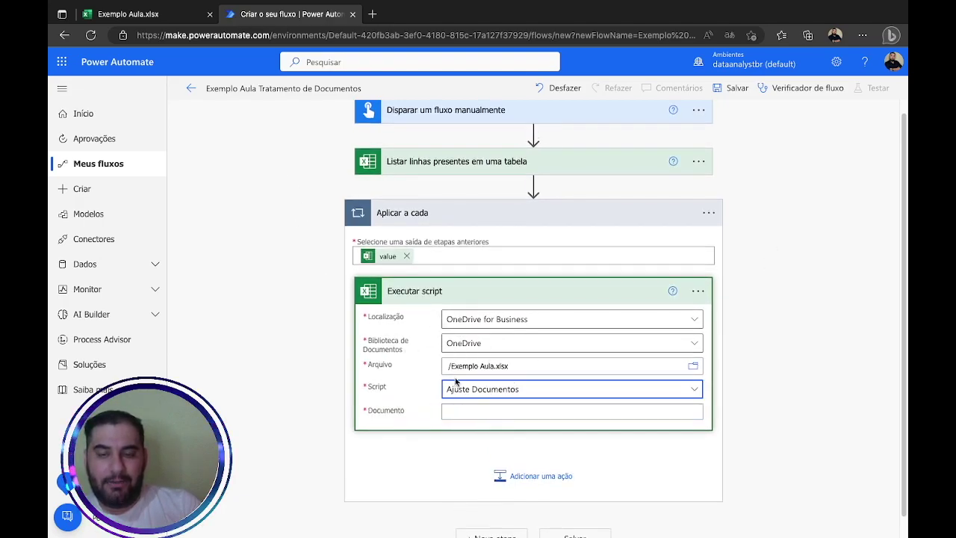
Switch to the Exemplo Aula.xlsx workbook and examine the Documento parameter in the code of the Ajuste Documentos script
left_click(492, 411)
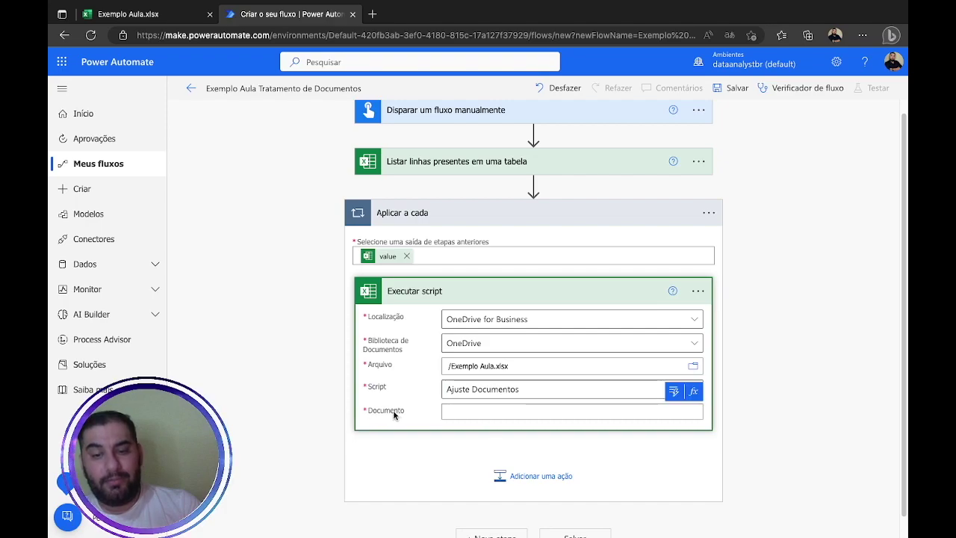
mouse_move(146, 7)
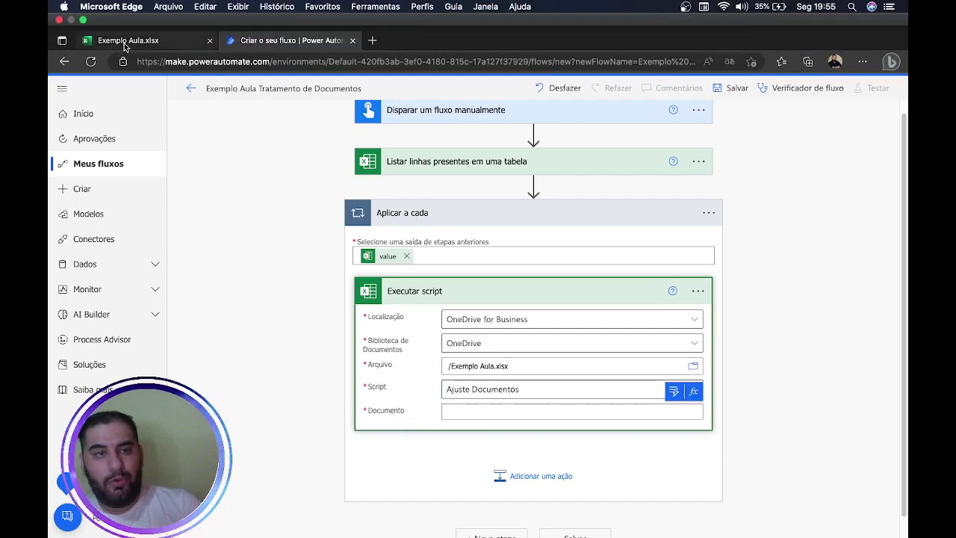
left_click(126, 41)
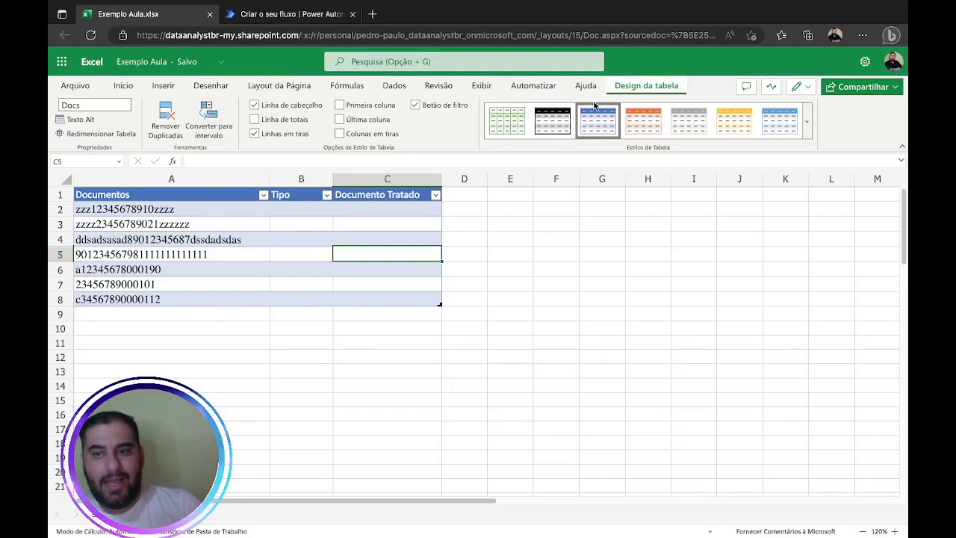
left_click(546, 283)
left_click(533, 85)
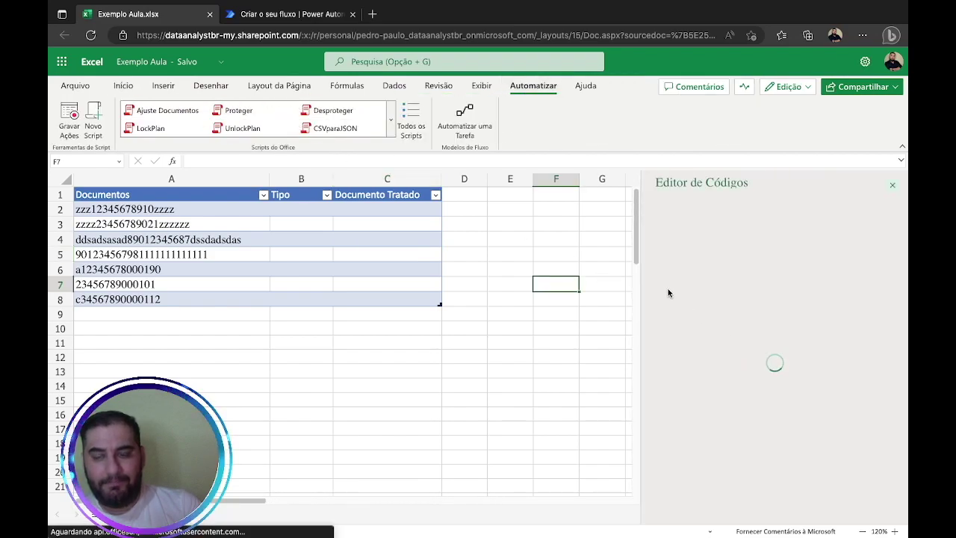
left_click(738, 334)
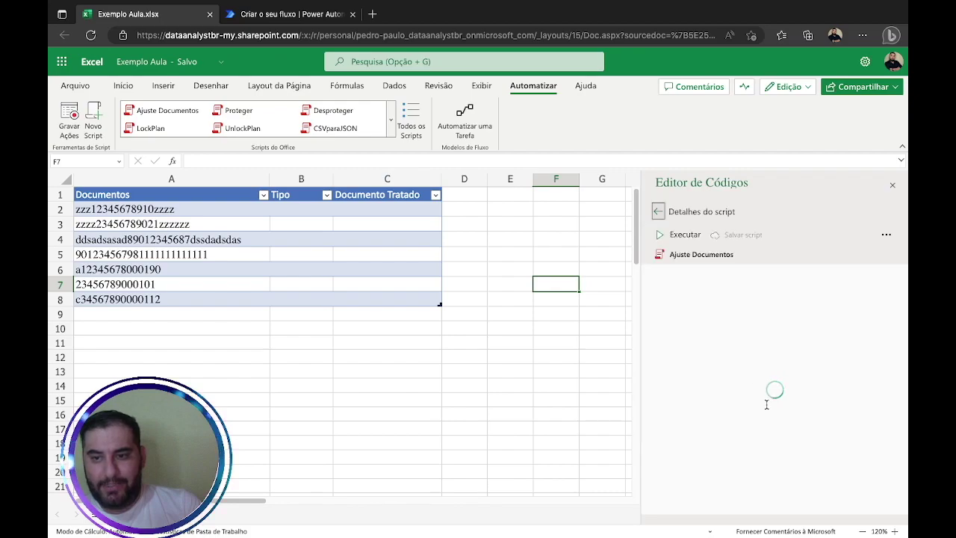
left_click_drag(682, 277, 745, 279)
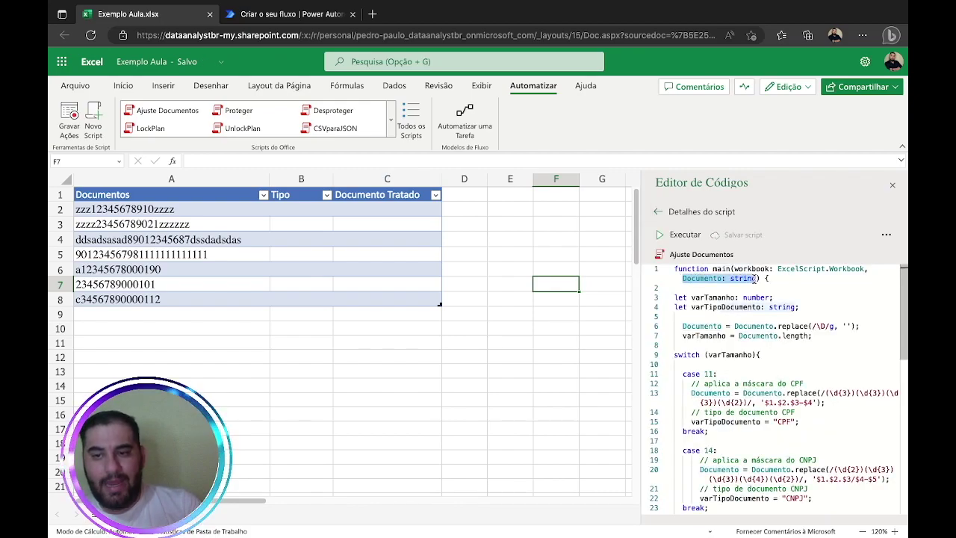
left_click(892, 184)
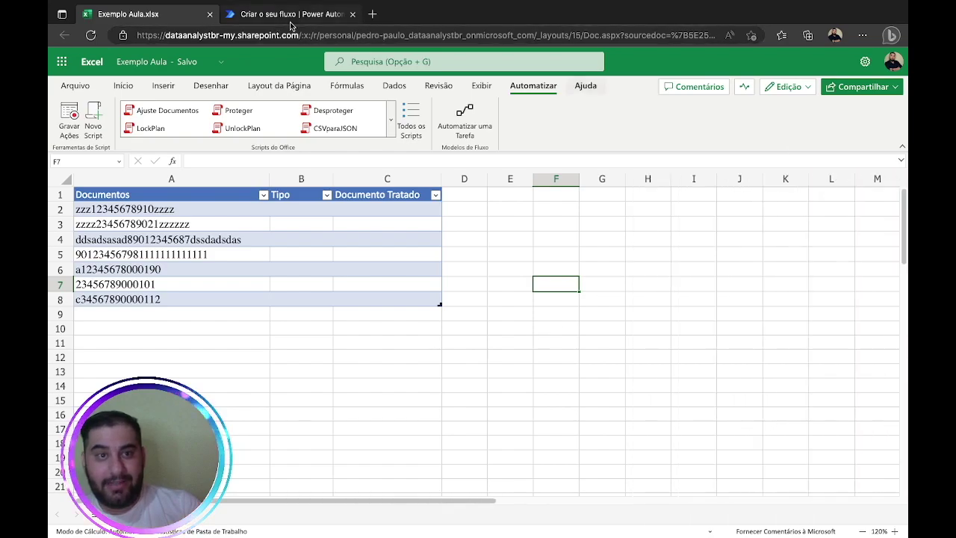
Return to the flow in Power Automate and set the script's Documento parameter to the dynamic content "Documentos"
left_click(290, 17)
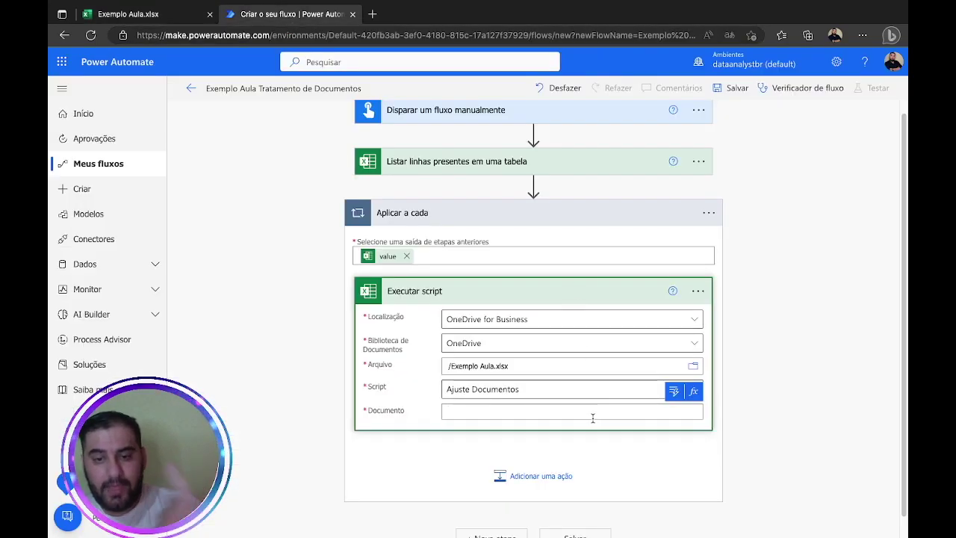
scroll(802, 309, "down", 1)
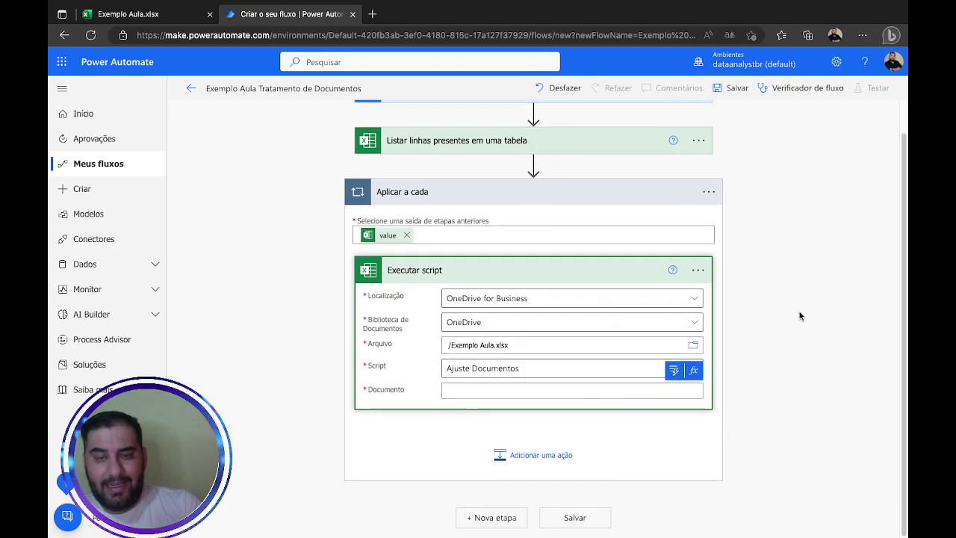
left_click(675, 371)
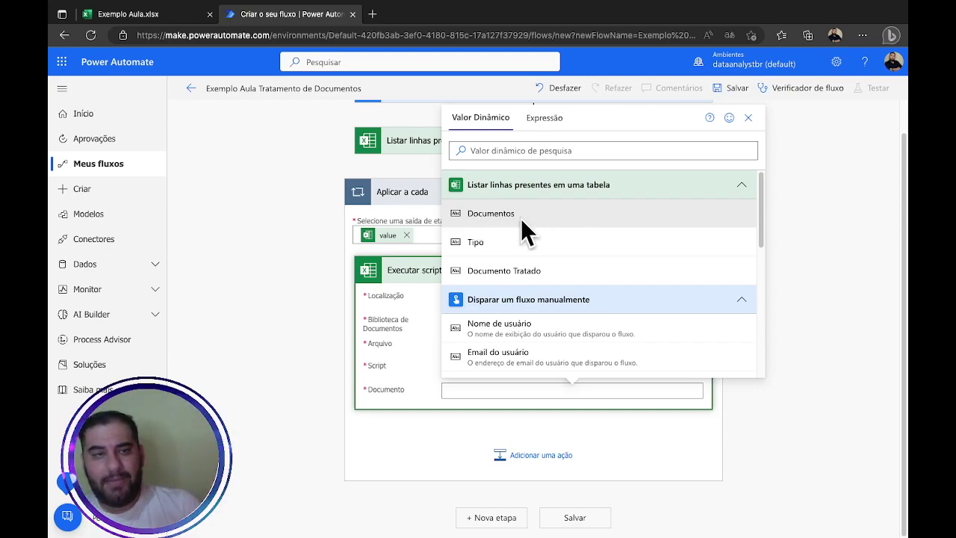
left_click(499, 216)
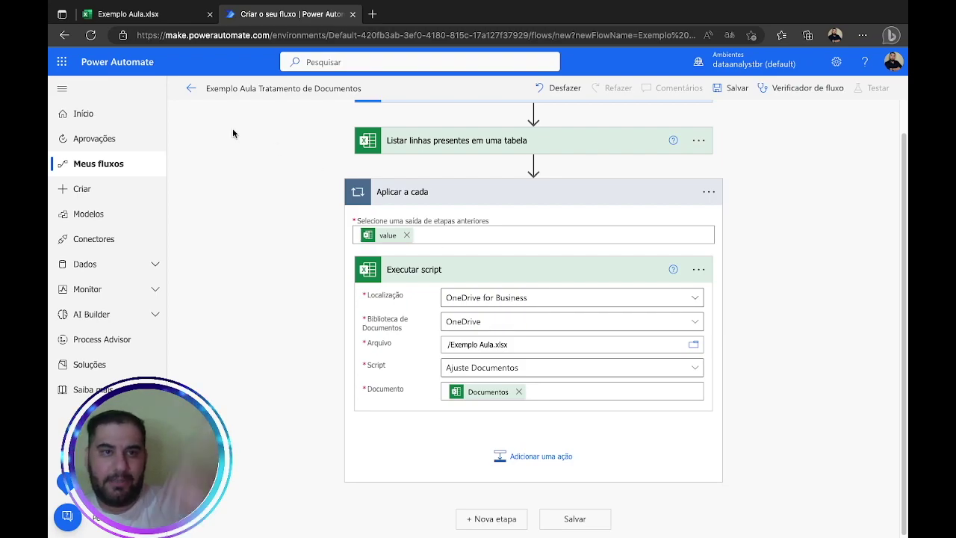
Switch to the Exemplo Aula.xlsx workbook and review the Ajuste Documentos script's code through to its end
left_click(149, 14)
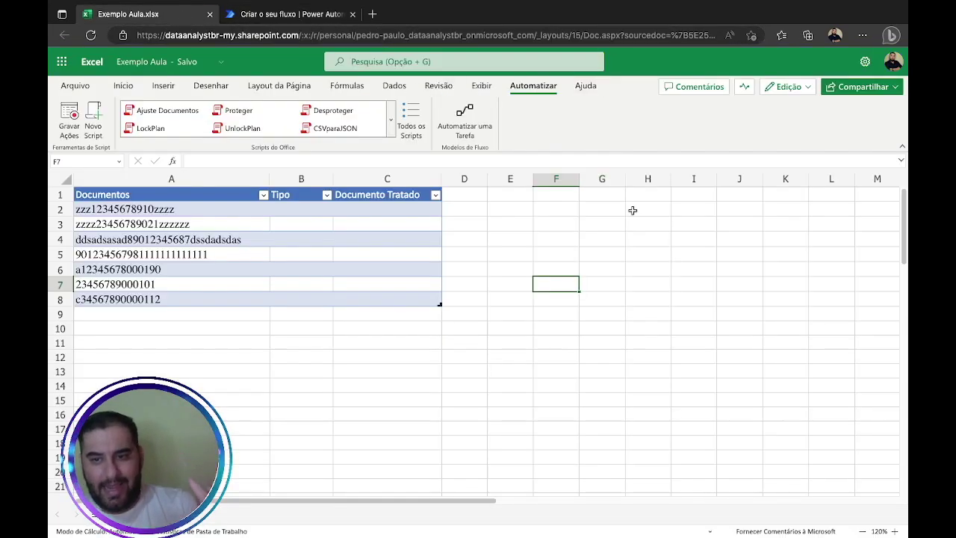
left_click(180, 112)
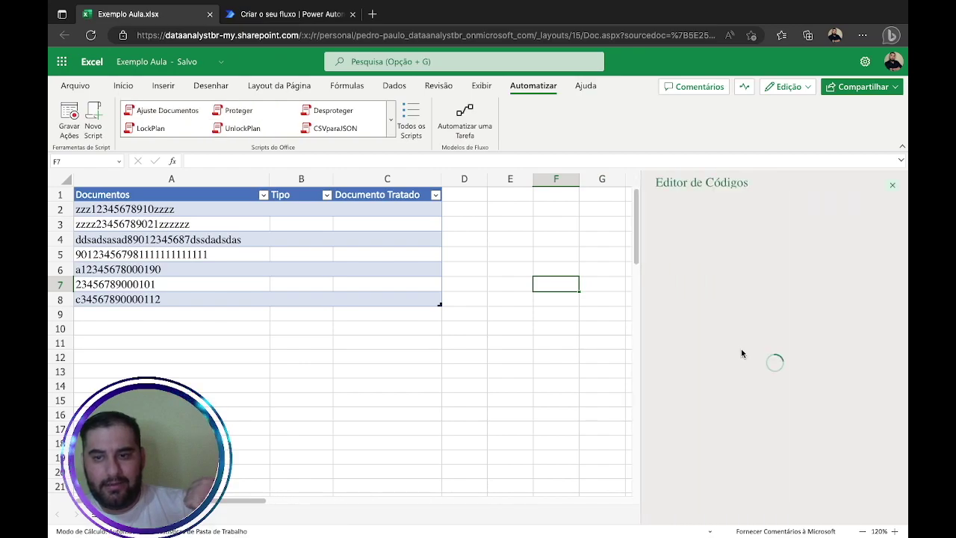
left_click(737, 330)
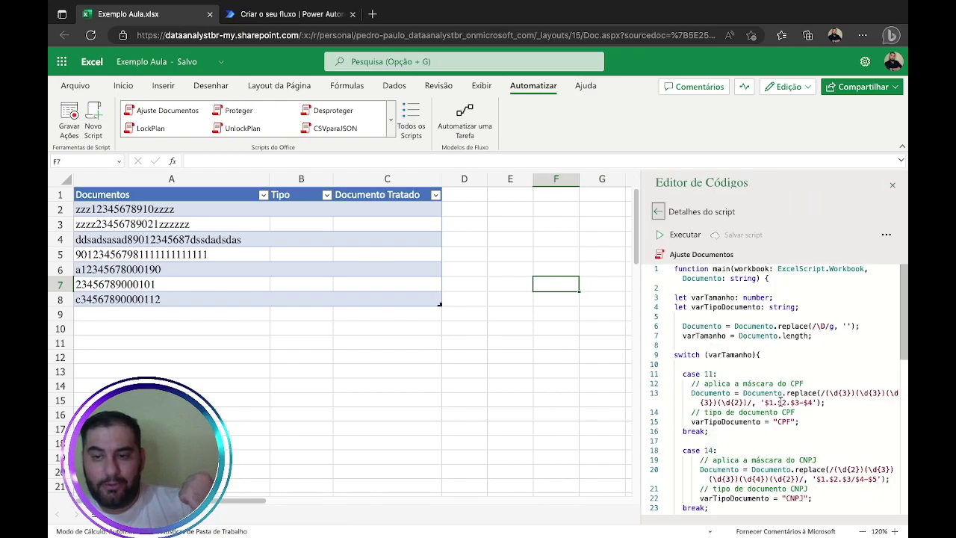
left_click_drag(903, 344, 903, 452)
left_click(713, 343)
left_click(754, 342)
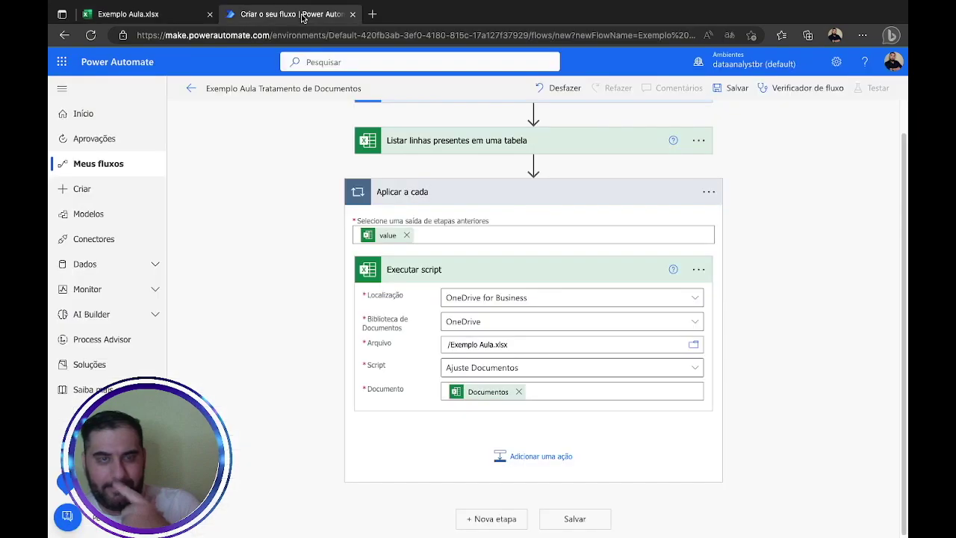
Back in Power Automate, add the Excel Online (Business) action "Atualizar uma linha" after "Executar script" inside the loop
left_click(329, 14)
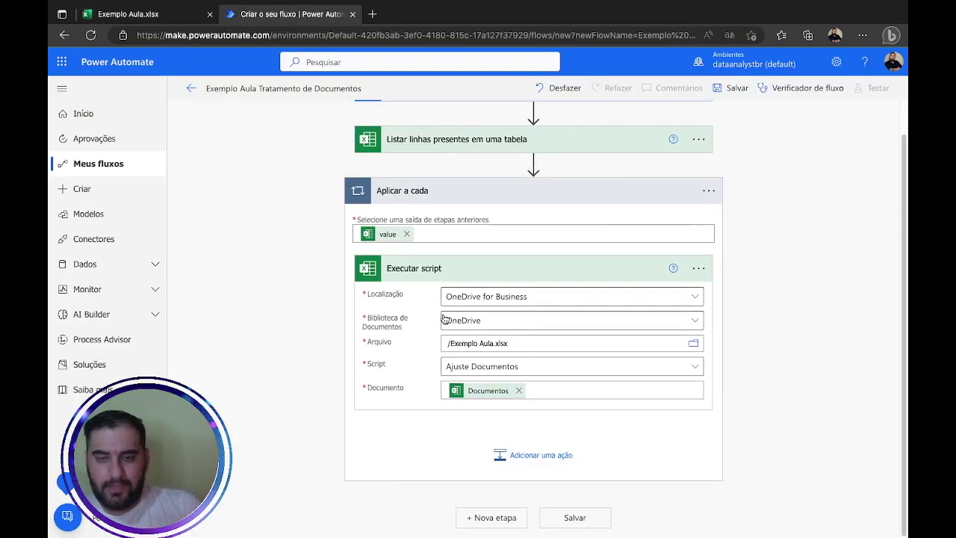
left_click(532, 455)
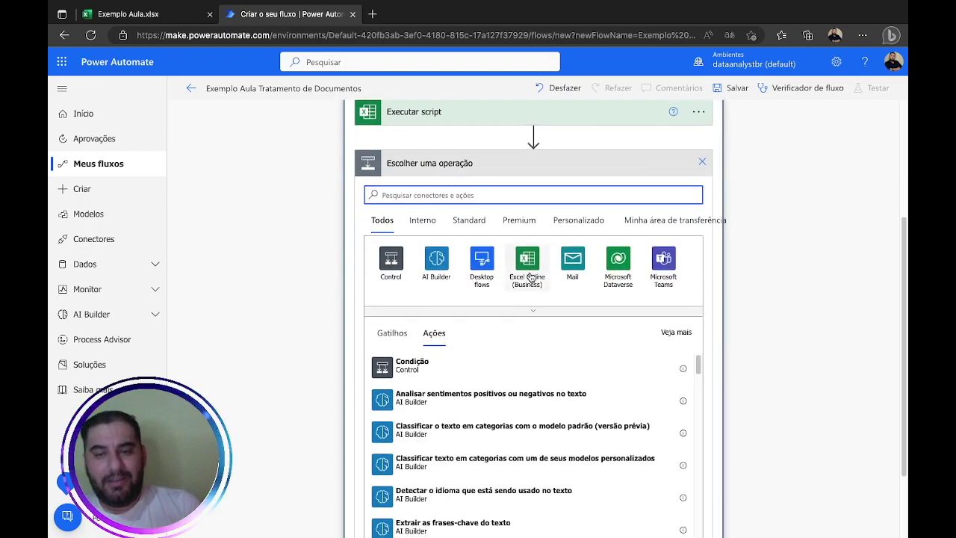
left_click(528, 269)
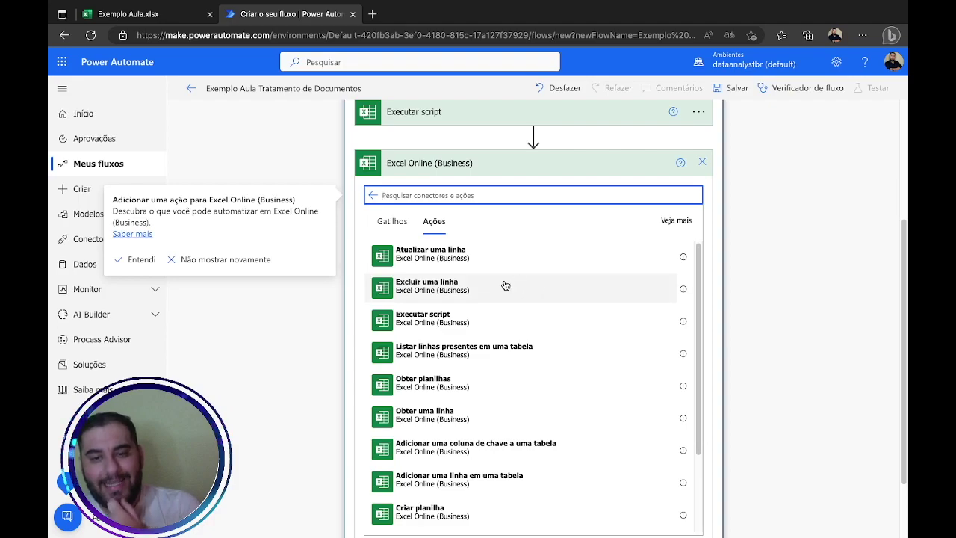
left_click(437, 258)
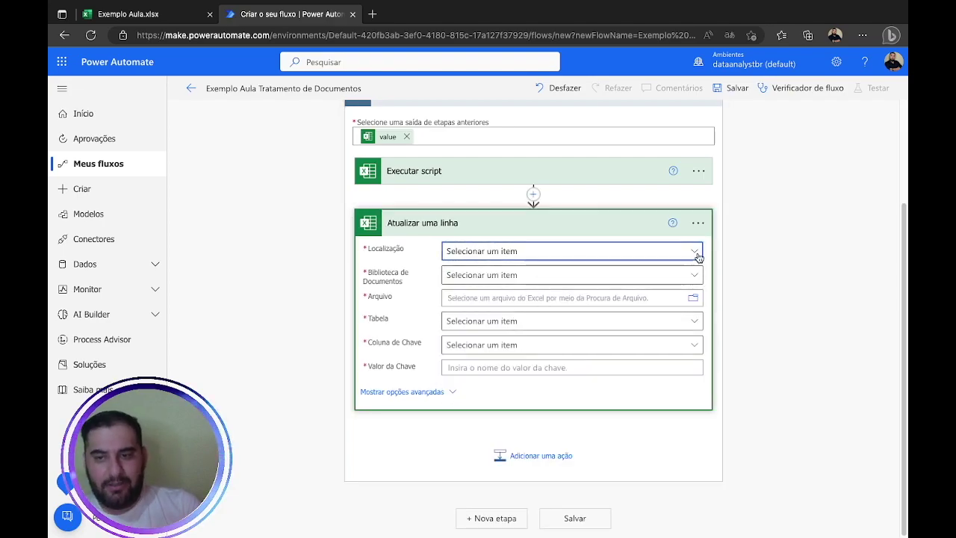
Point the "Atualizar uma linha" action to /Exemplo Aula.xlsx, with location OneDrive for Business and document library OneDrive
left_click(697, 257)
left_click(505, 328)
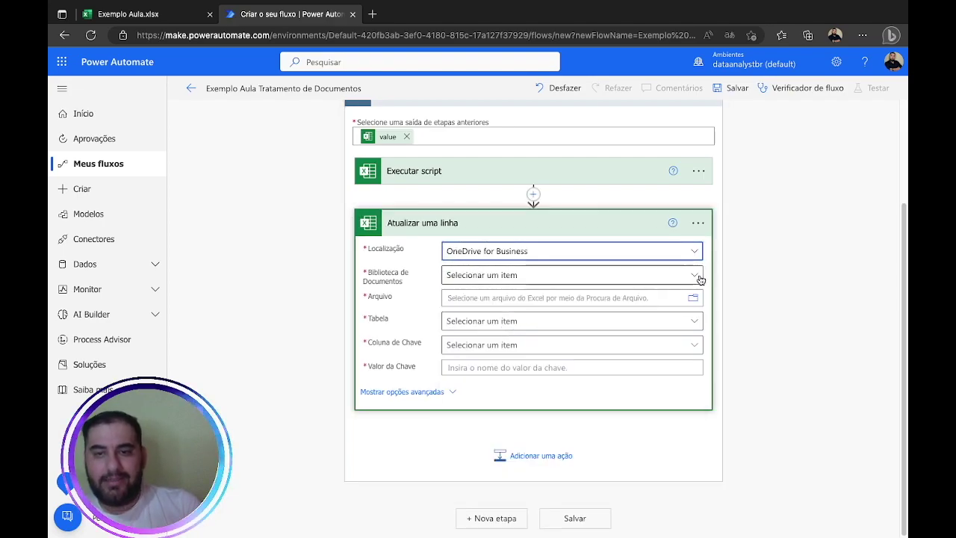
left_click(701, 277)
left_click(512, 355)
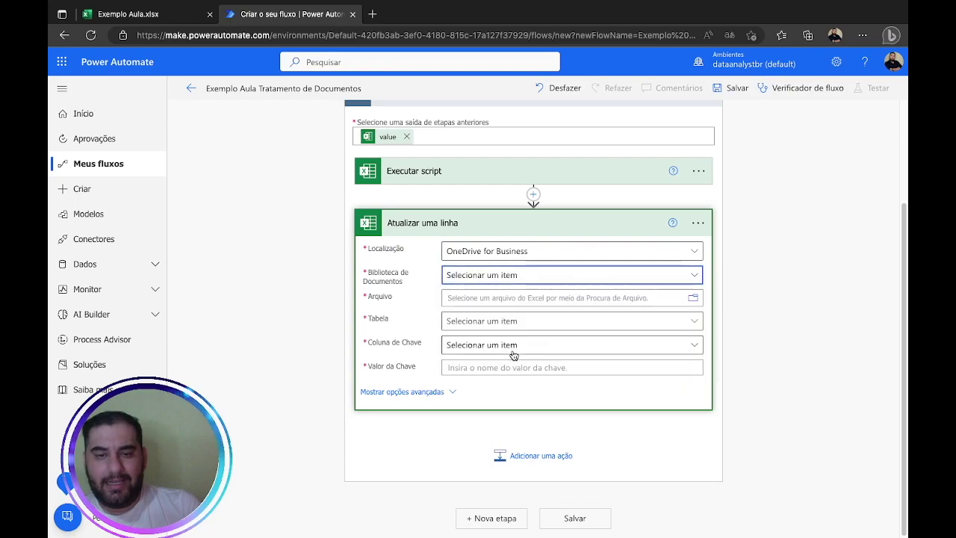
left_click(692, 298)
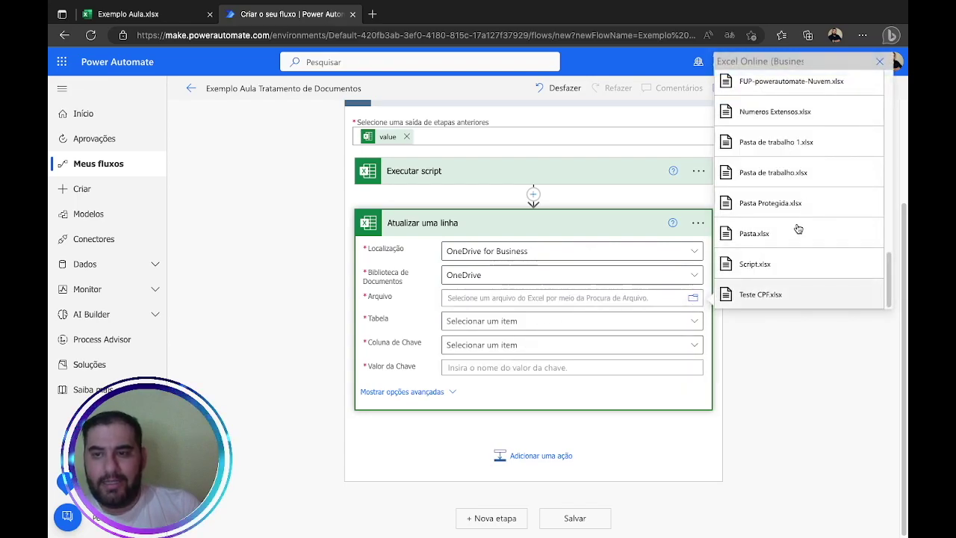
left_click_drag(887, 278, 895, 235)
left_click(777, 223)
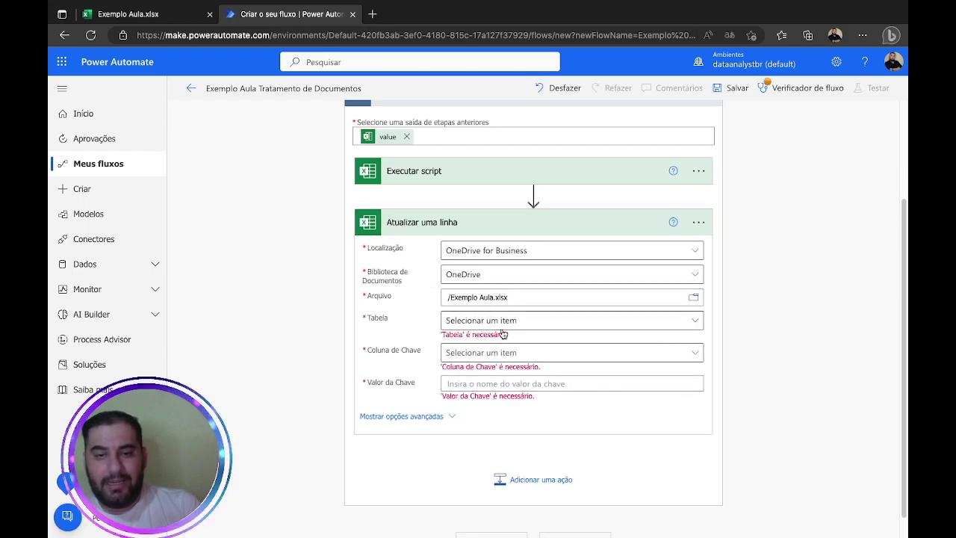
In "Atualizar uma linha", choose the table Docs and the key column Documentos, and check that column in the Exemplo Aula.xlsx workbook
left_click(694, 320)
left_click(486, 402)
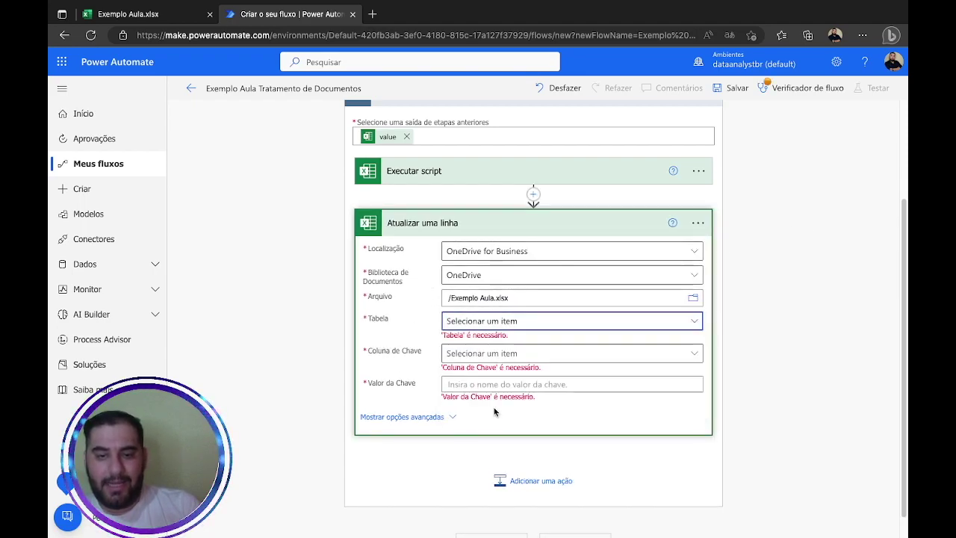
left_click(564, 345)
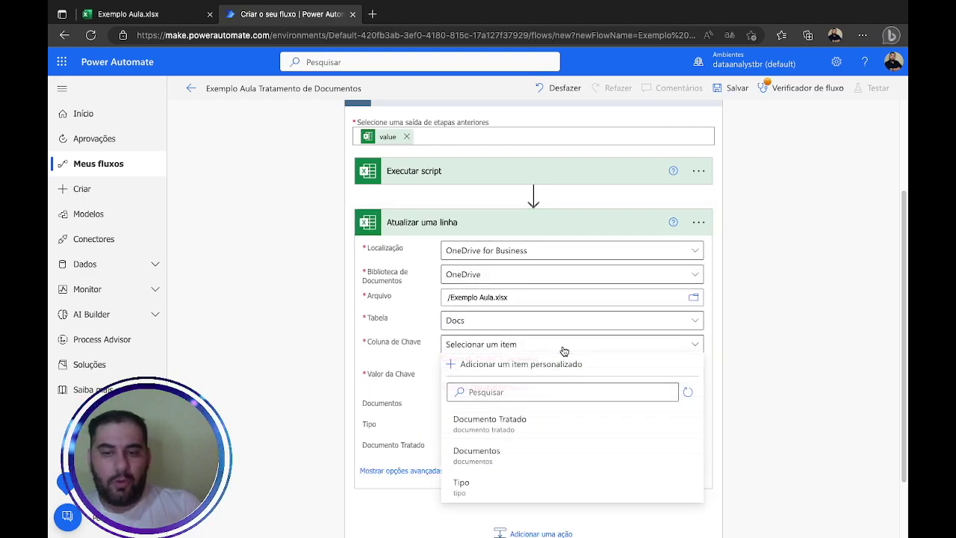
left_click(482, 455)
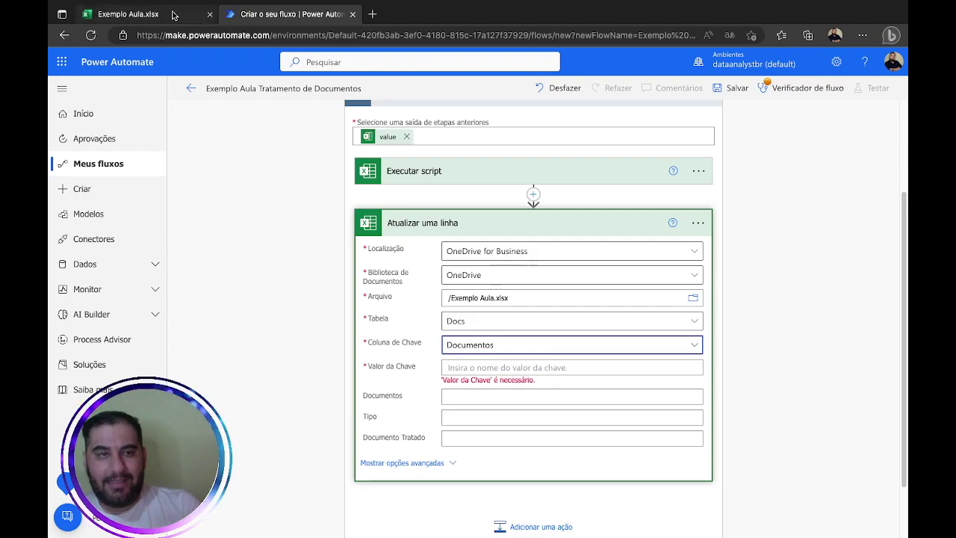
left_click(150, 14)
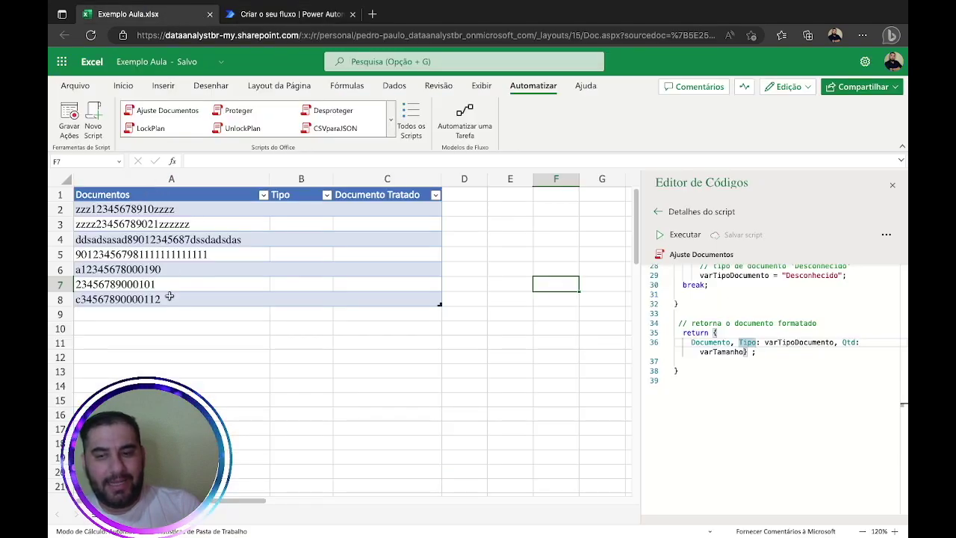
left_click(276, 15)
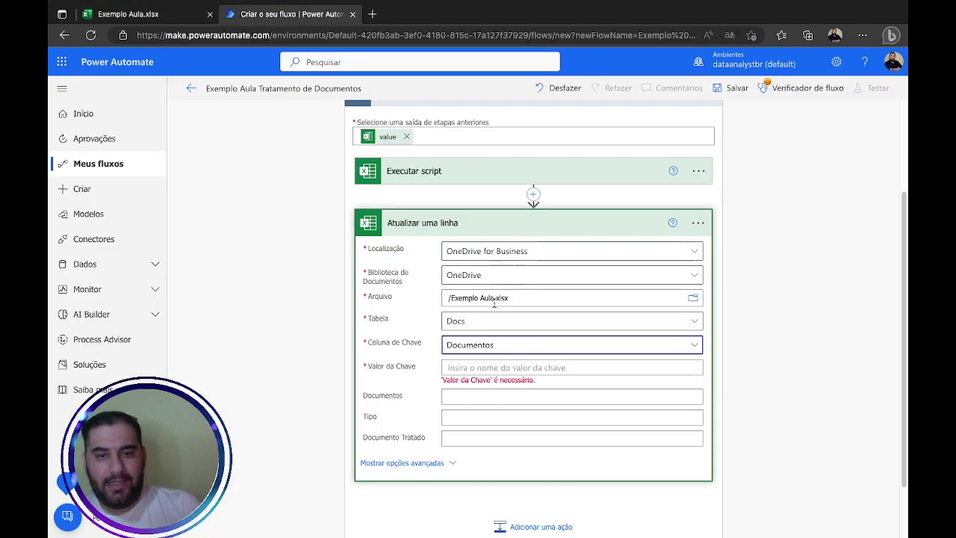
Set the key value of "Atualizar uma linha" to the expression item()['Documentos'], checking the column name against the workbook's header
left_click(482, 368)
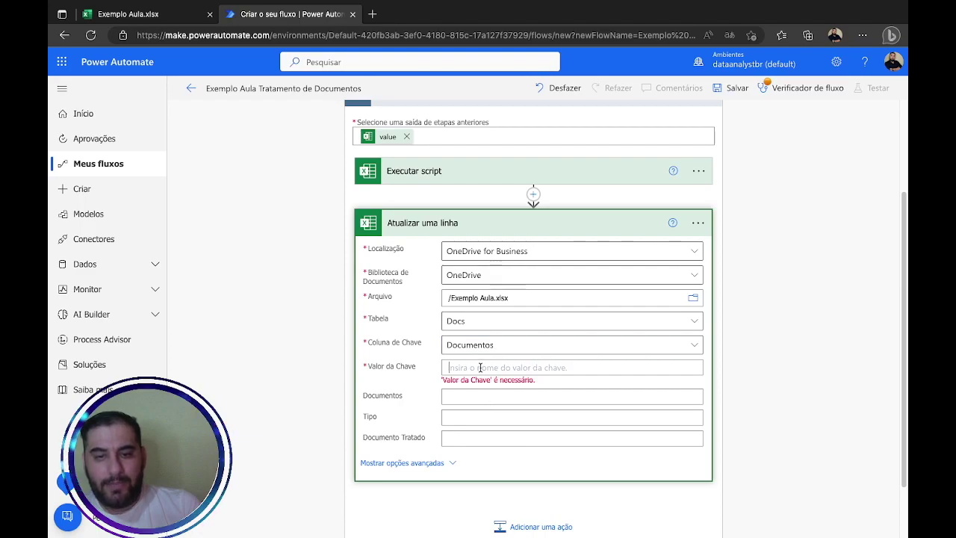
scroll(510, 359, "down", 1)
scroll(510, 358, "up", 2)
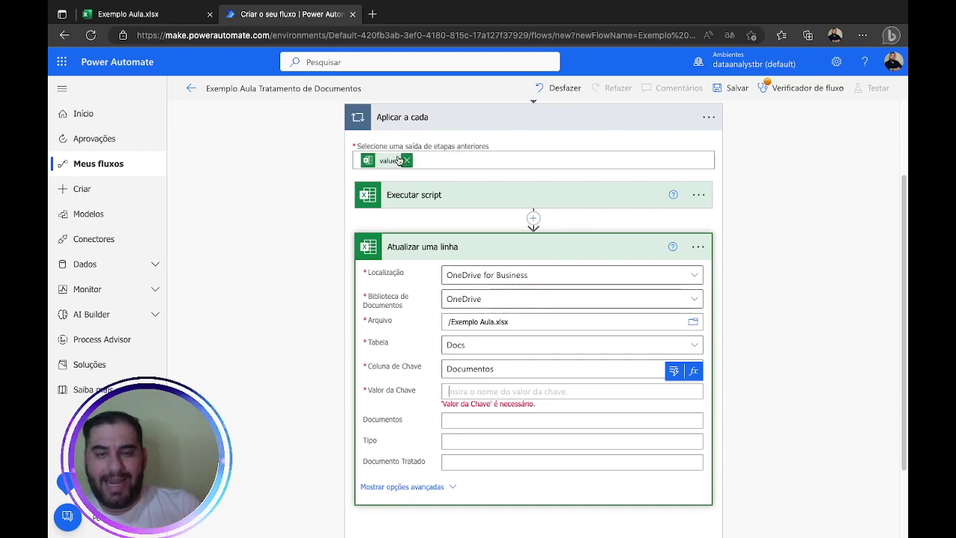
left_click(682, 357)
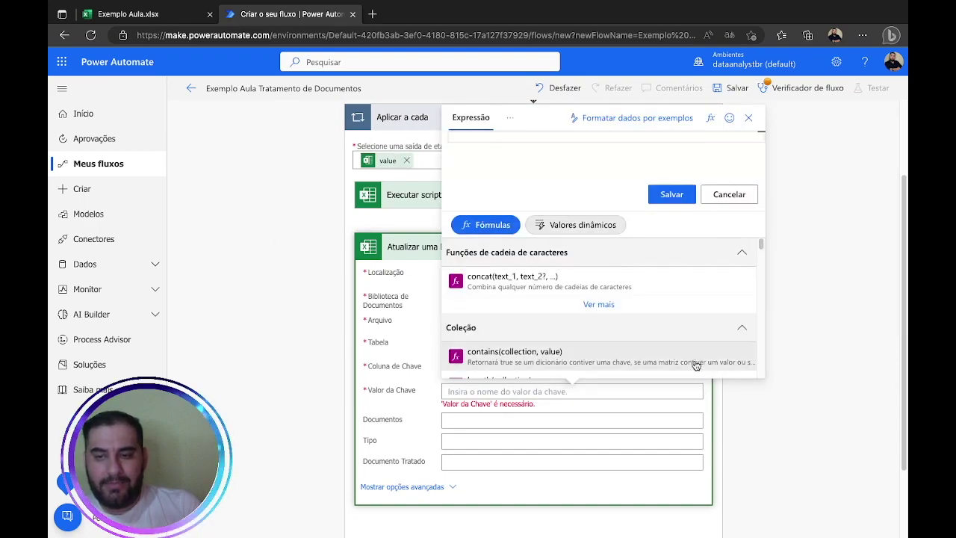
type("irt")
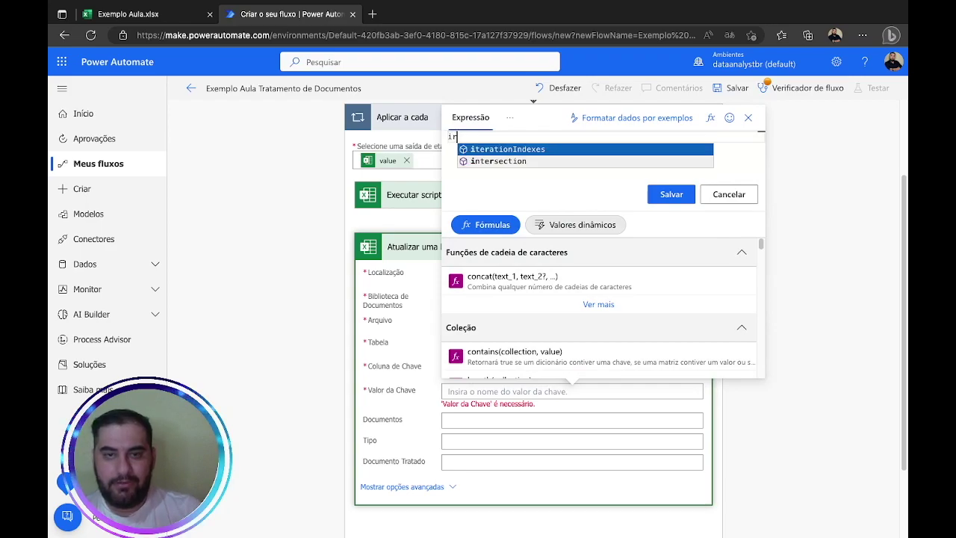
key("BackSpace")
key("BackSpace")
type("tem()")
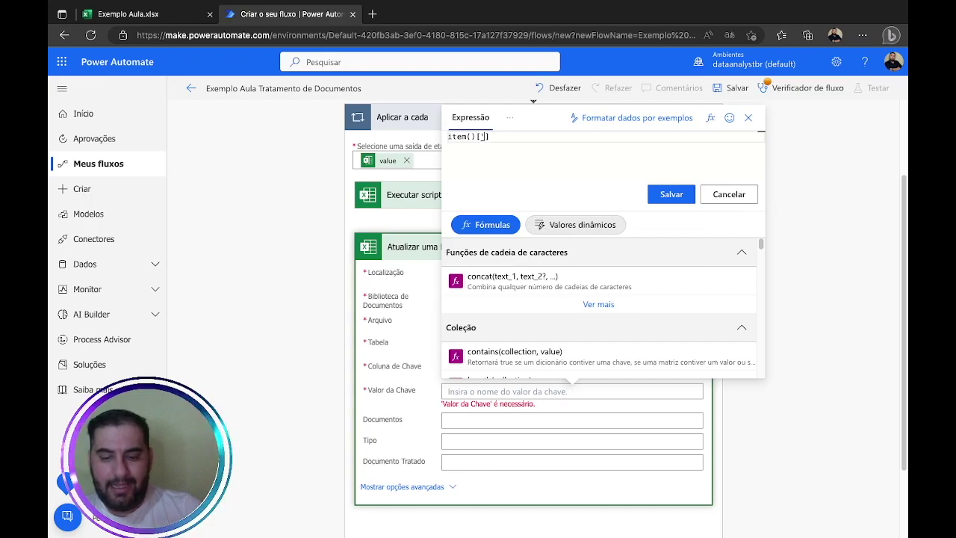
type("['Doucmen")
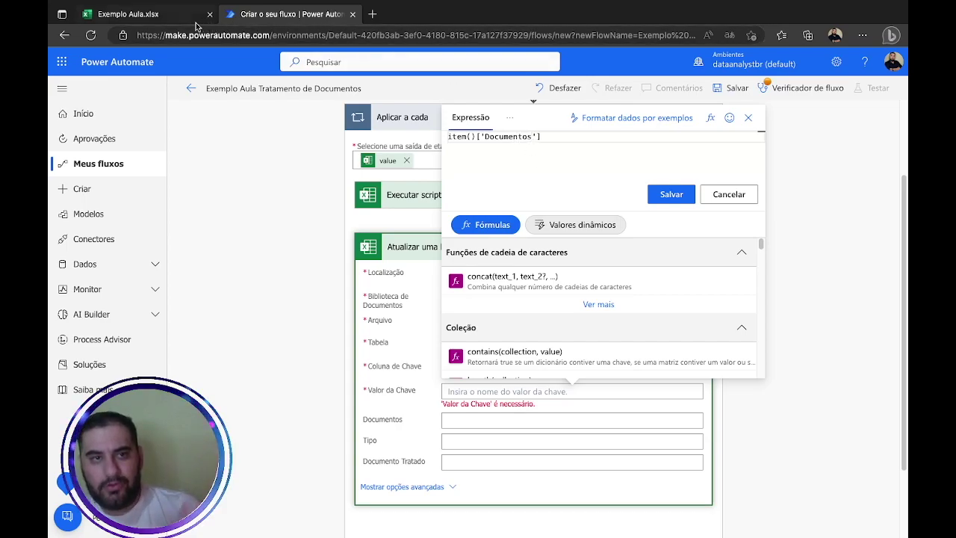
left_click(159, 18)
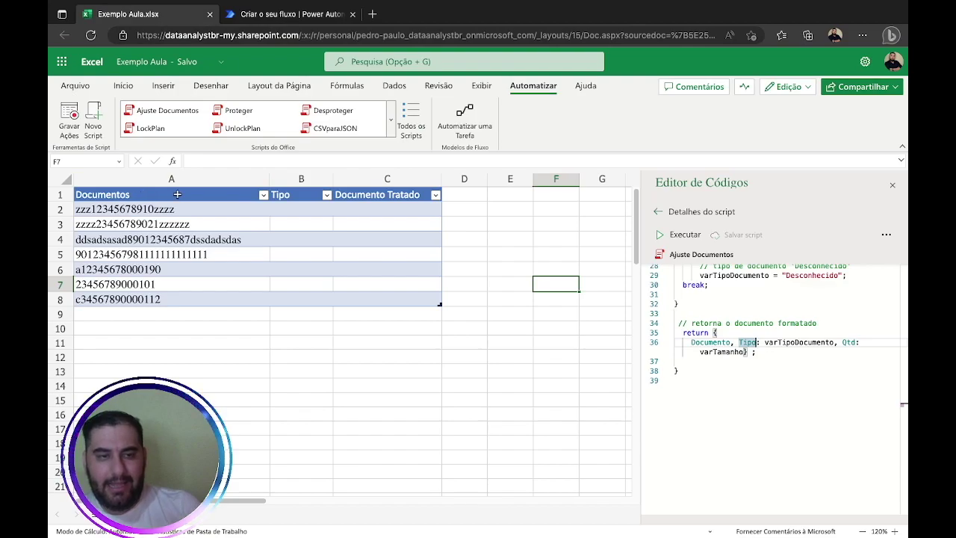
left_click(290, 16)
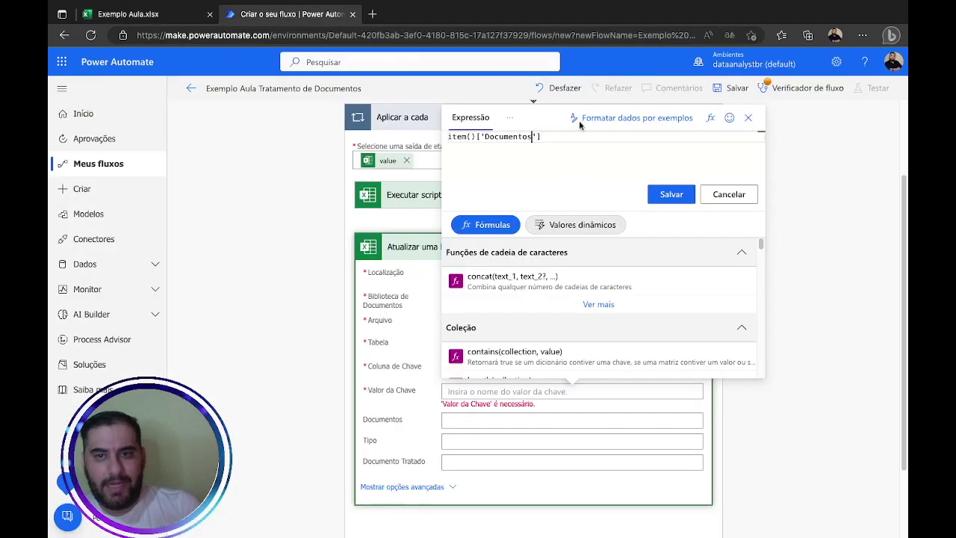
left_click(671, 196)
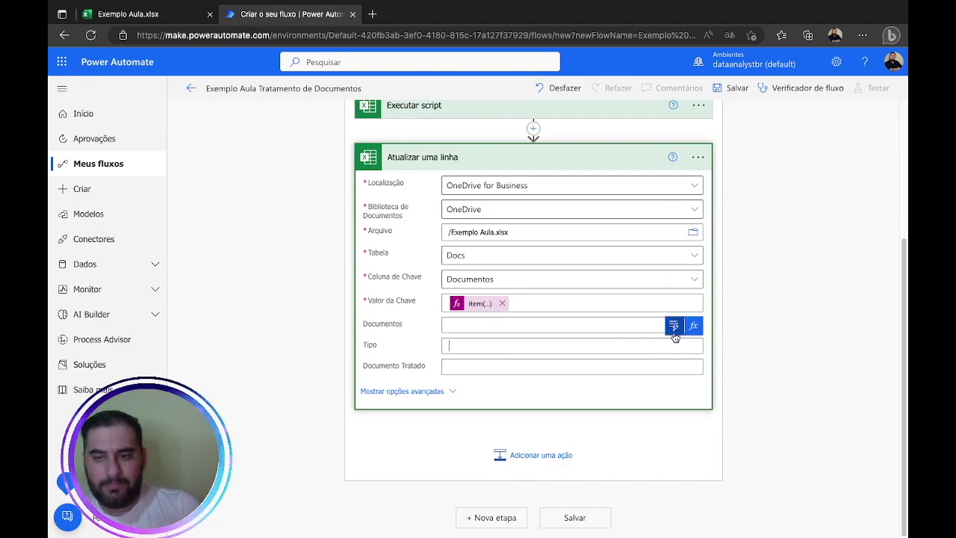
Fill the Tipo column with the script output Tipo and the Documento Tratado column with the script output Documento
left_click(673, 327)
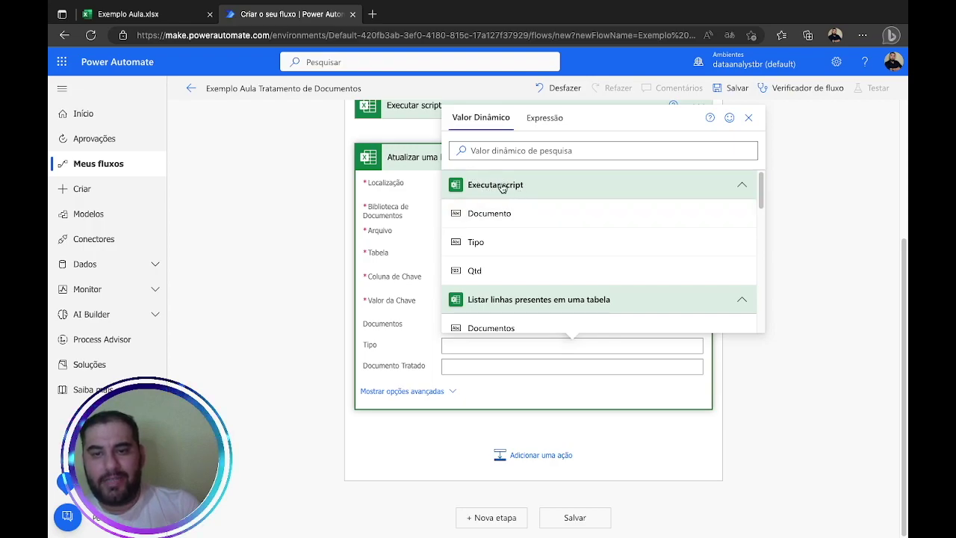
left_click(509, 244)
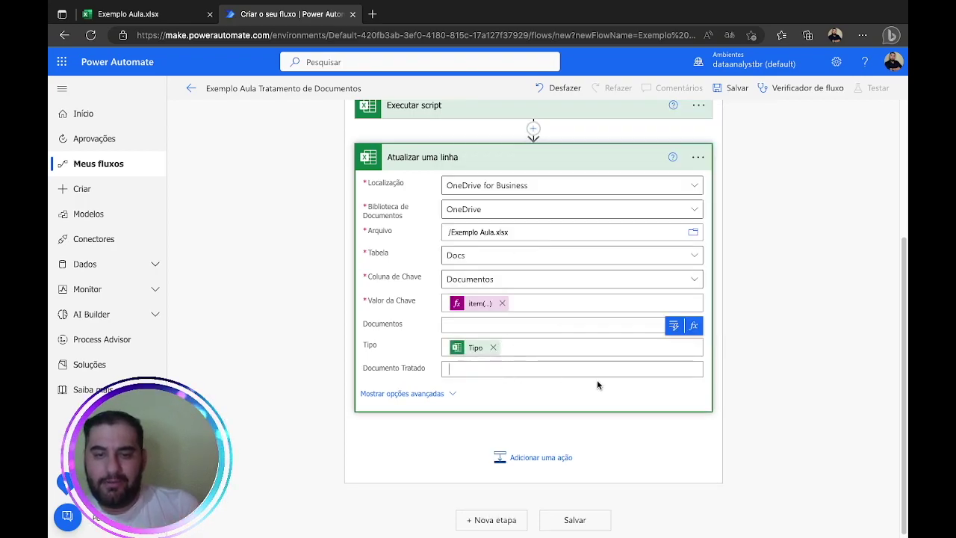
left_click(670, 370)
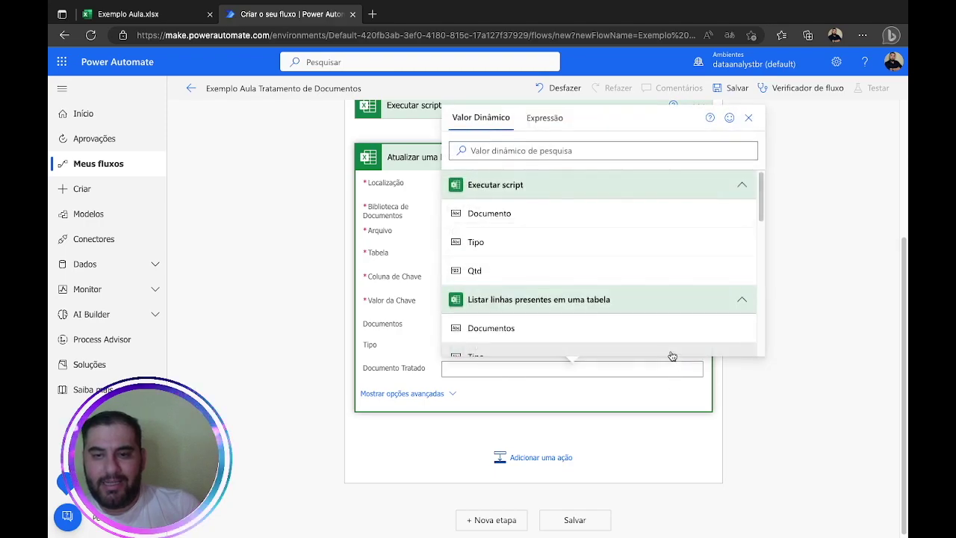
left_click(533, 223)
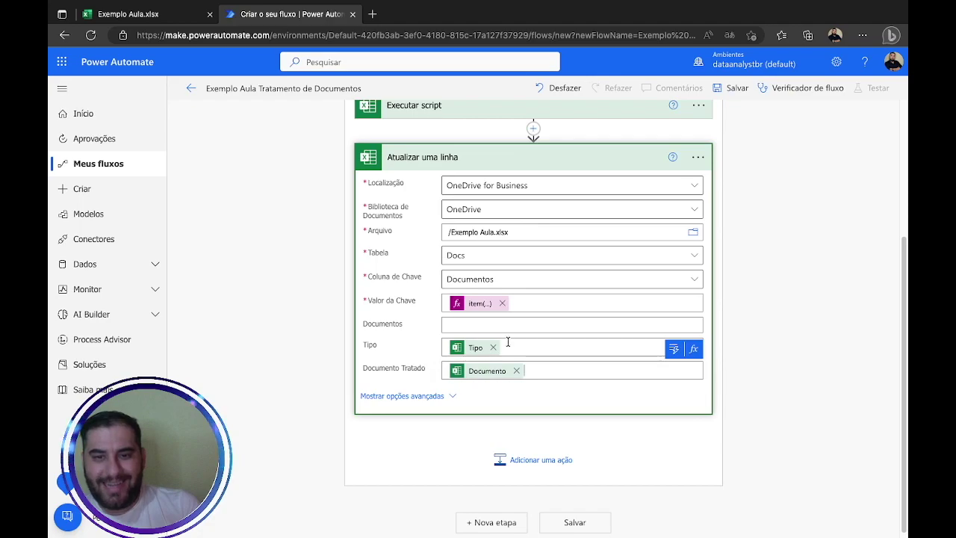
Collapse the "Atualizar uma linha" action, look over the still unprocessed workbook table, and save the flow in Power Automate
scroll(756, 243, "up", 3)
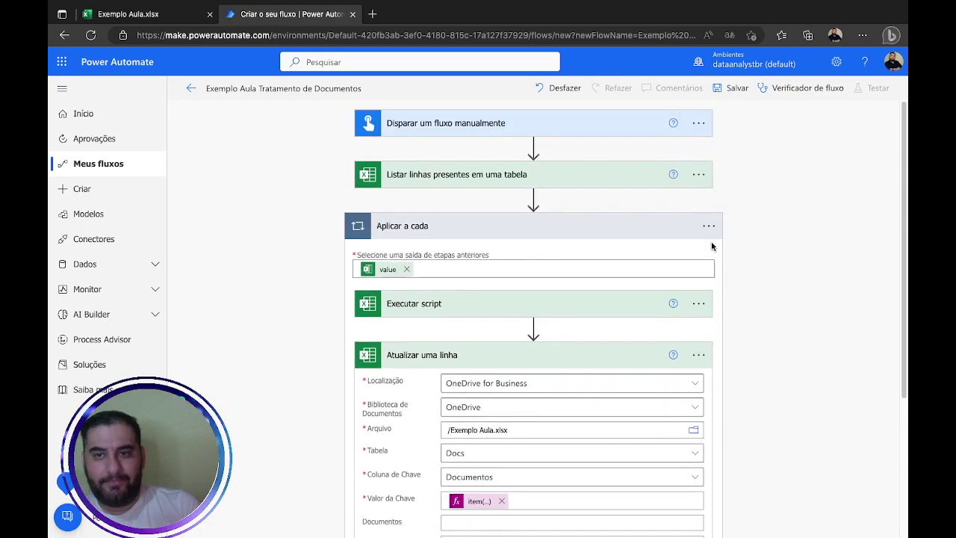
left_click(593, 354)
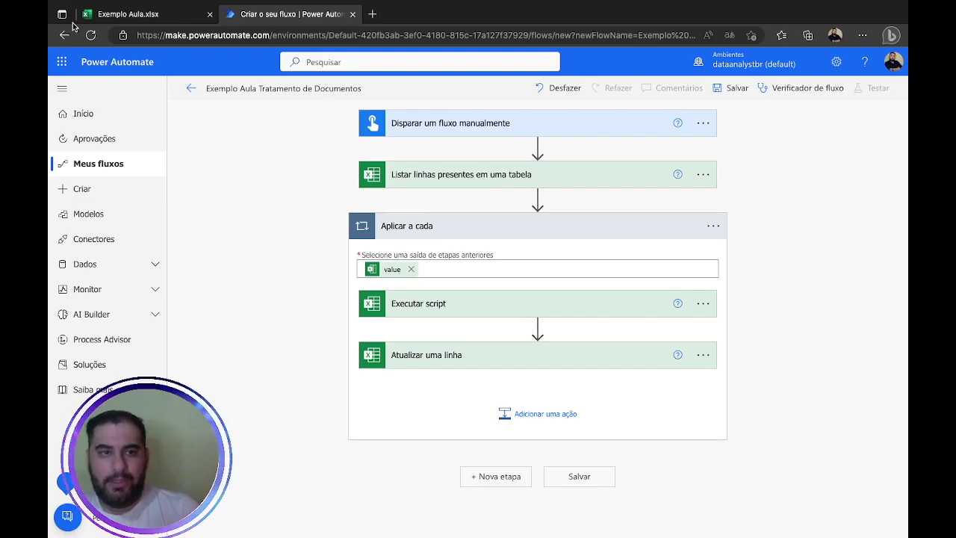
left_click(127, 14)
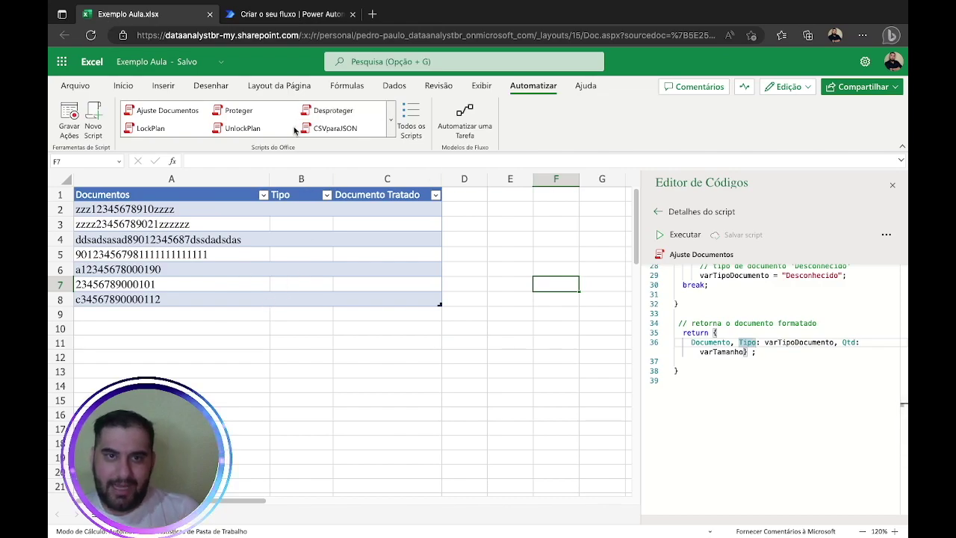
left_click(290, 14)
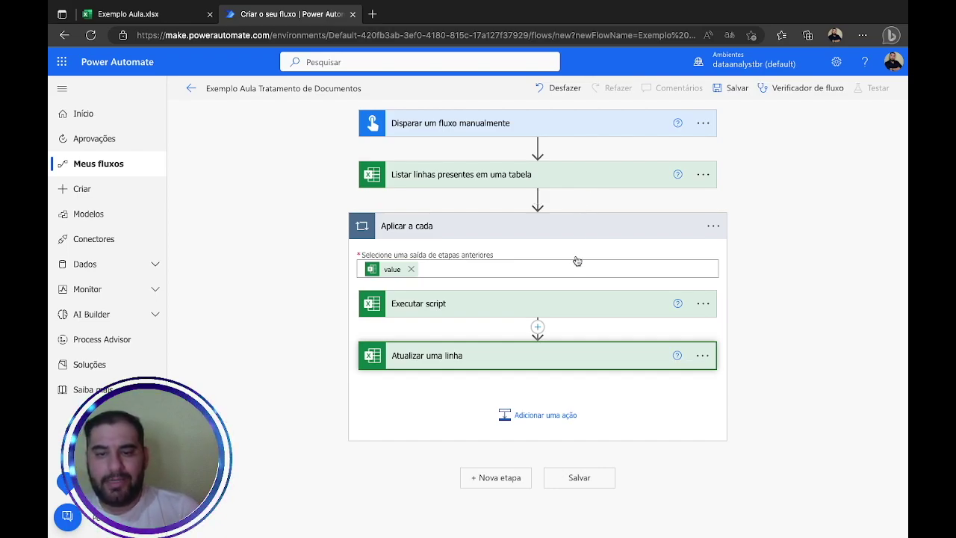
left_click(742, 93)
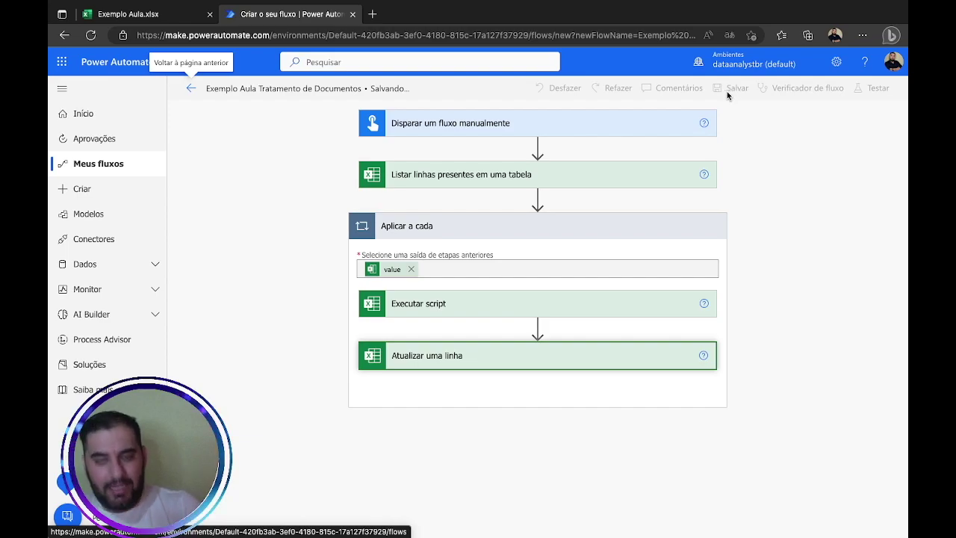
Place the Exemplo Aula.xlsx browser tab after the flow's tab and close the workbook's code editor
left_click_drag(161, 14, 351, 18)
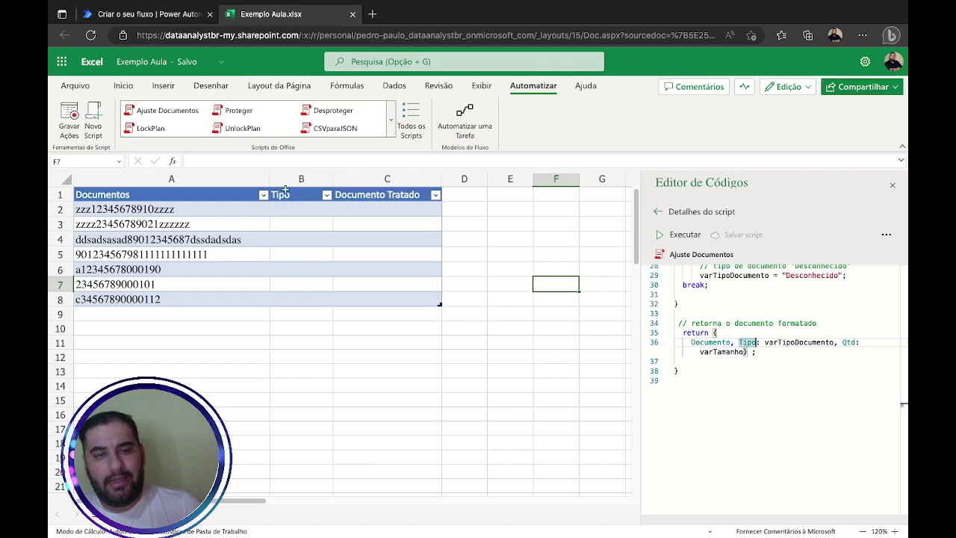
left_click(893, 186)
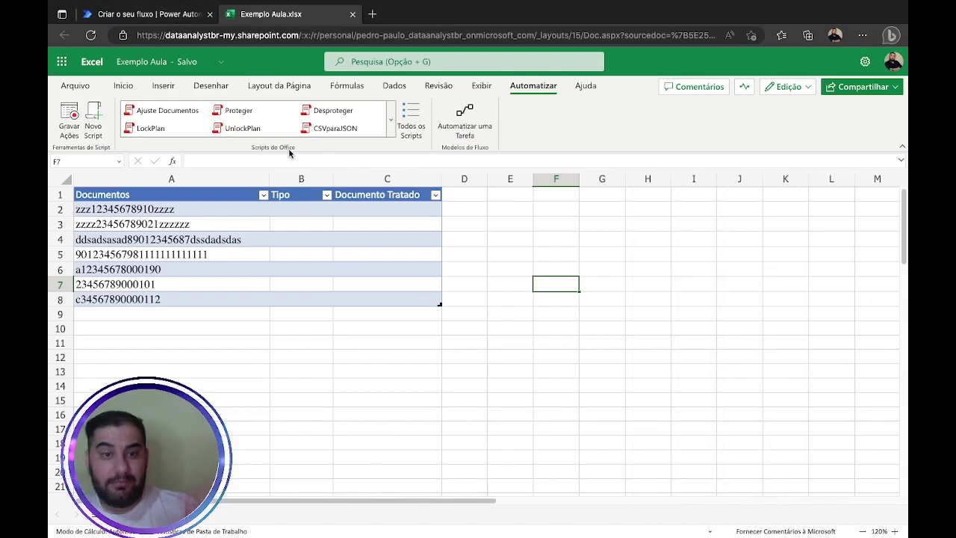
Return to the flow in Power Automate and run it with a manual test through to completion of the run dialog
left_click(181, 21)
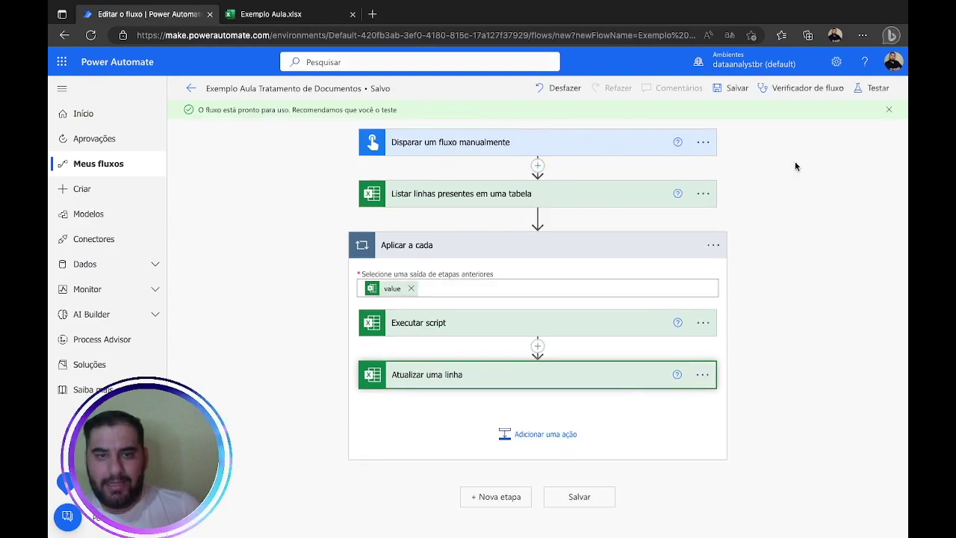
left_click(874, 88)
left_click(760, 120)
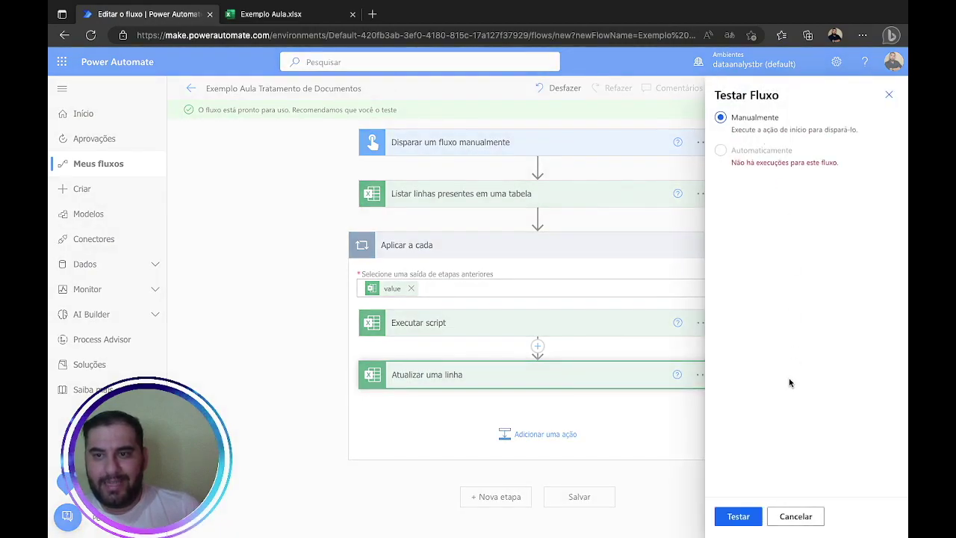
left_click(738, 517)
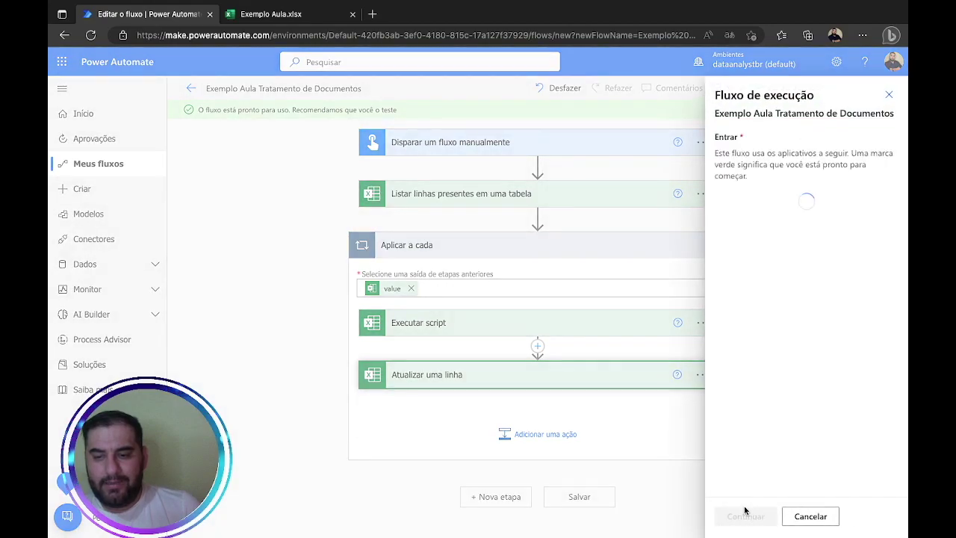
left_click(746, 522)
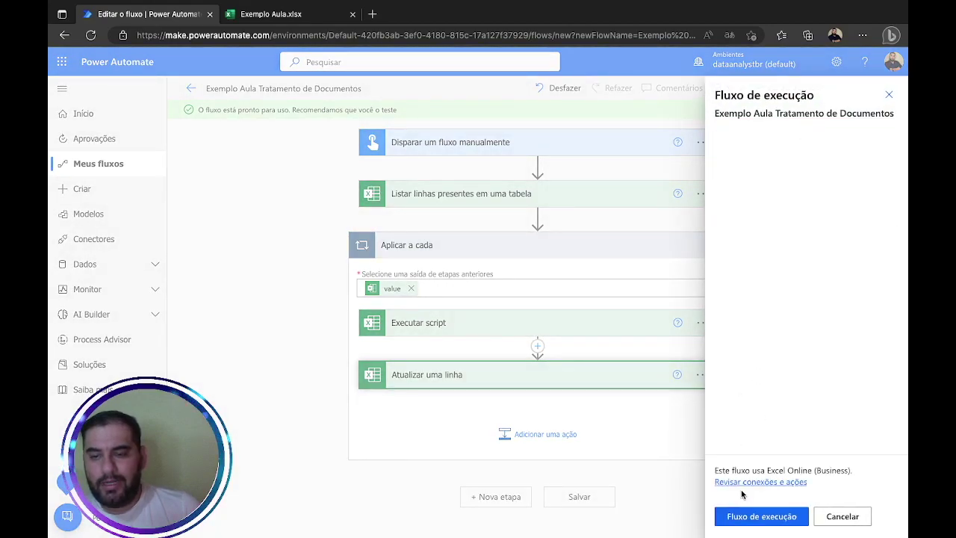
left_click(743, 515)
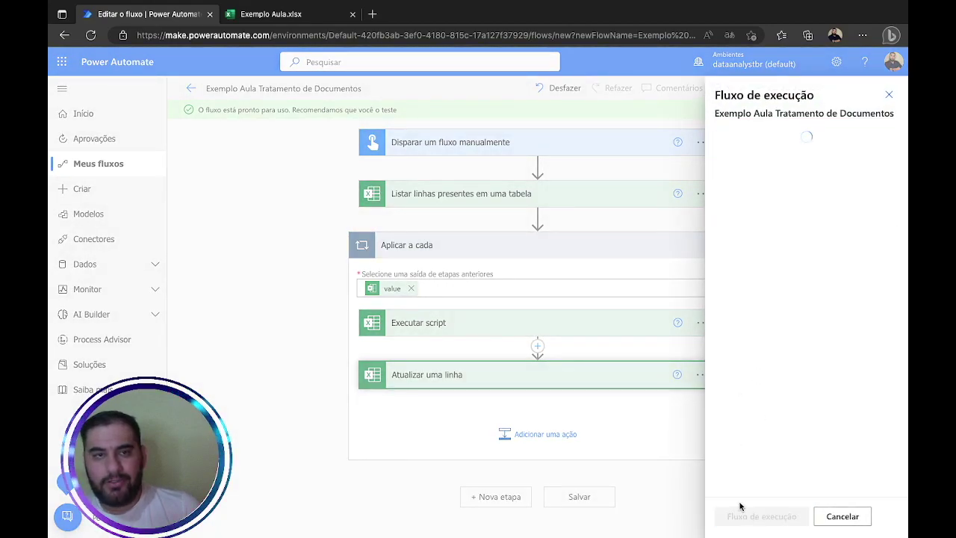
left_click(276, 14)
left_click(169, 21)
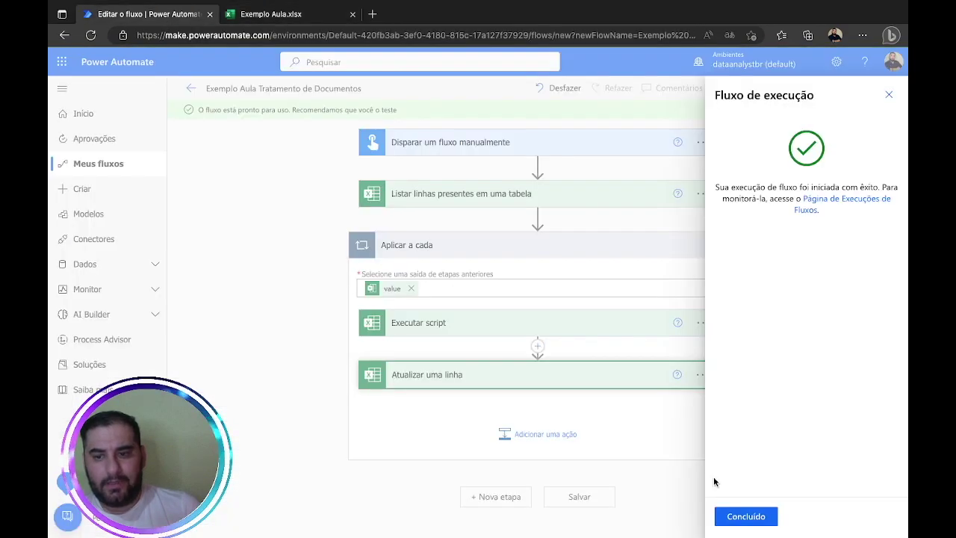
left_click(744, 515)
Switch to Exemplo Aula.xlsx to examine the filled Tipo and Documento Tratado columns, and review the Ajuste Documentos script's code
left_click(276, 14)
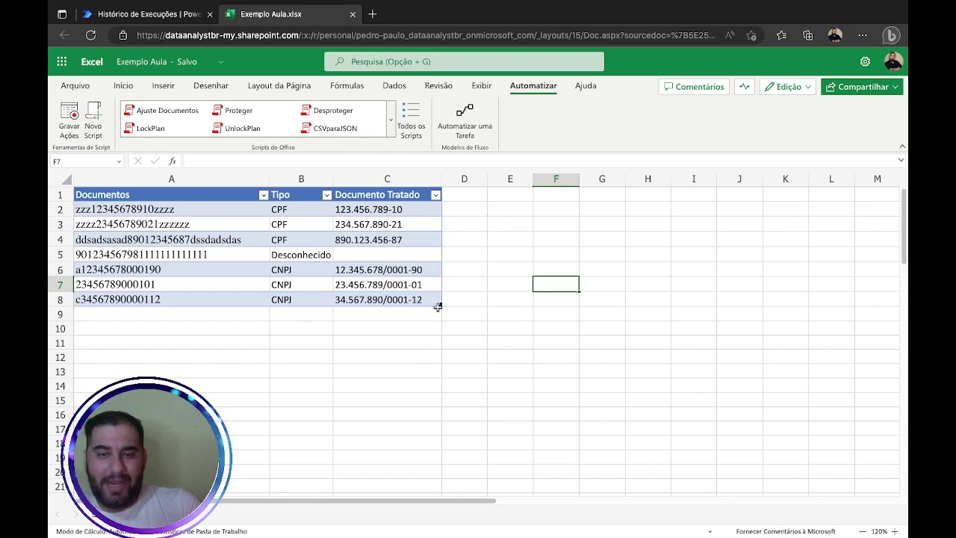
left_click(191, 117)
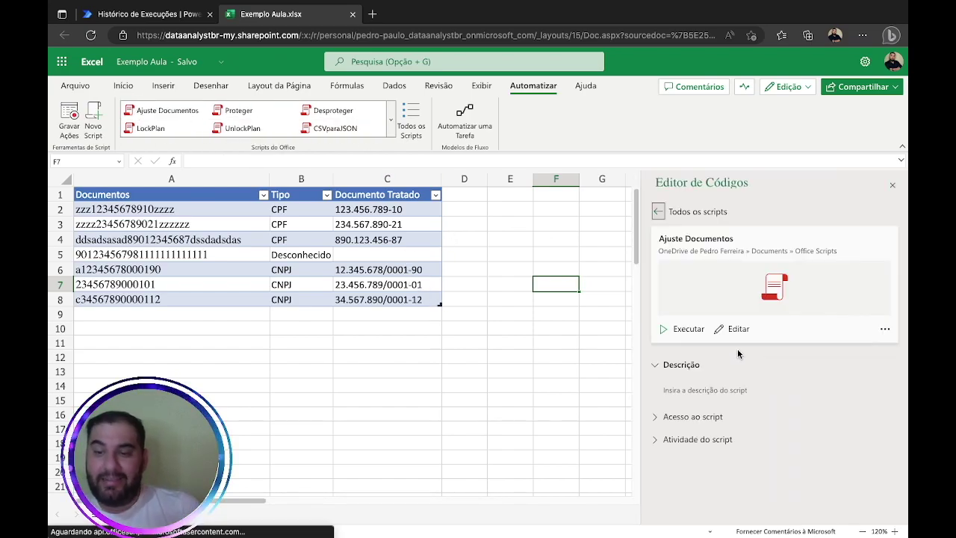
left_click(735, 329)
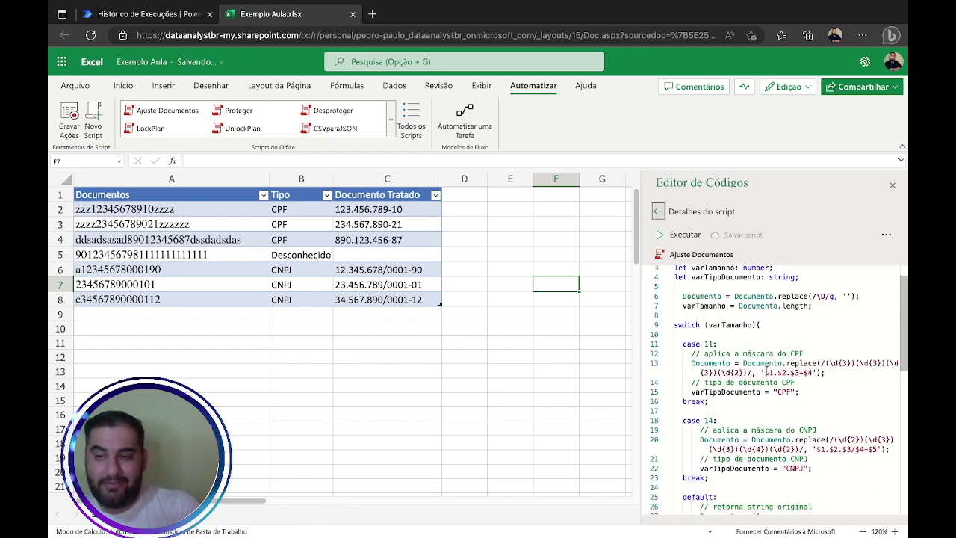
scroll(766, 370, "down", 2)
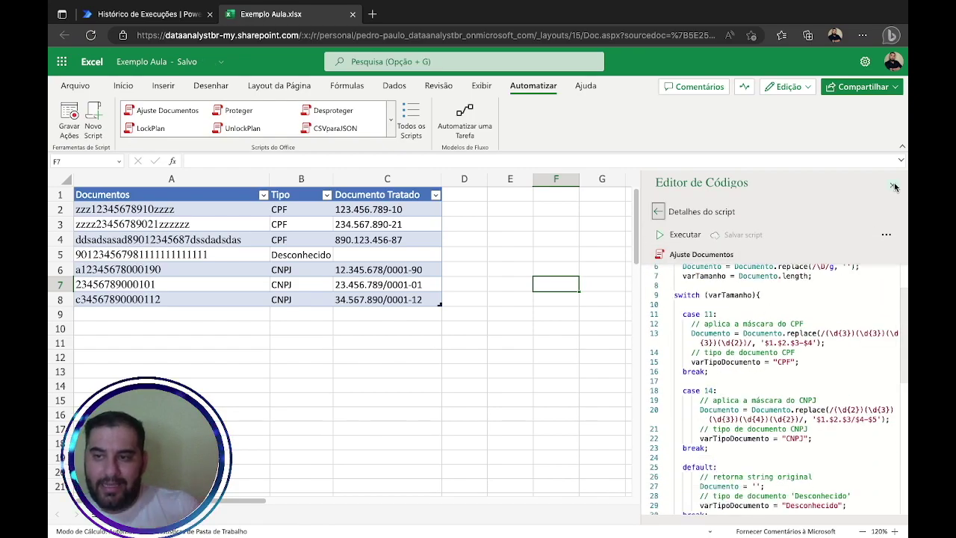
Close the workbook's code editor, switch to the completed run in Power Automate and expand its "Aplicar a cada" loop
left_click(894, 185)
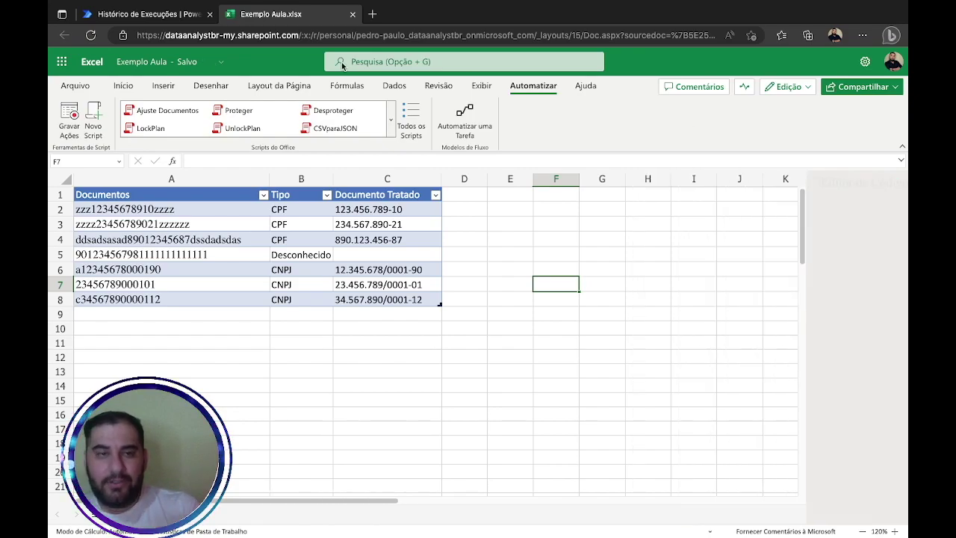
left_click(177, 18)
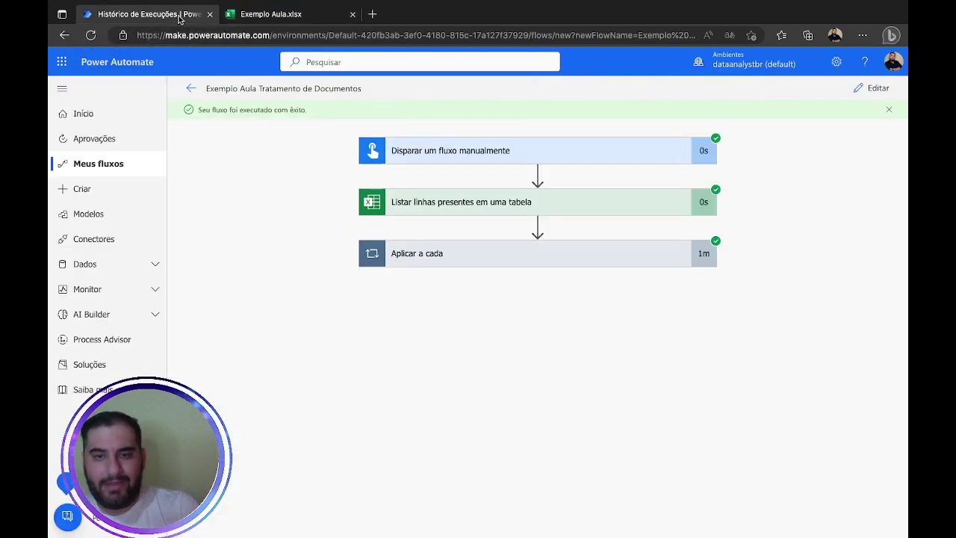
left_click(576, 258)
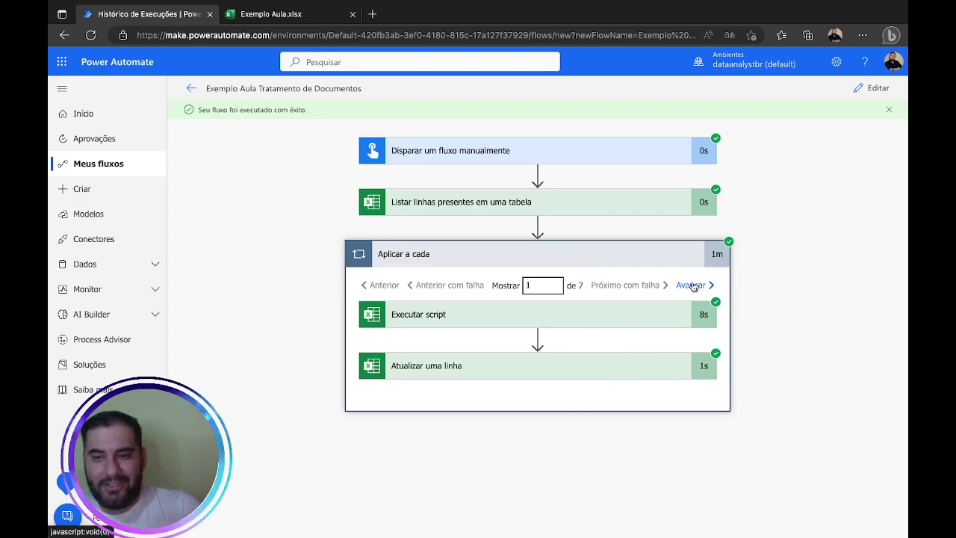
Open the loop's first "Executar script" run and compare the Documento input with the script's Documento, Tipo and Qtd outputs
left_click(609, 319)
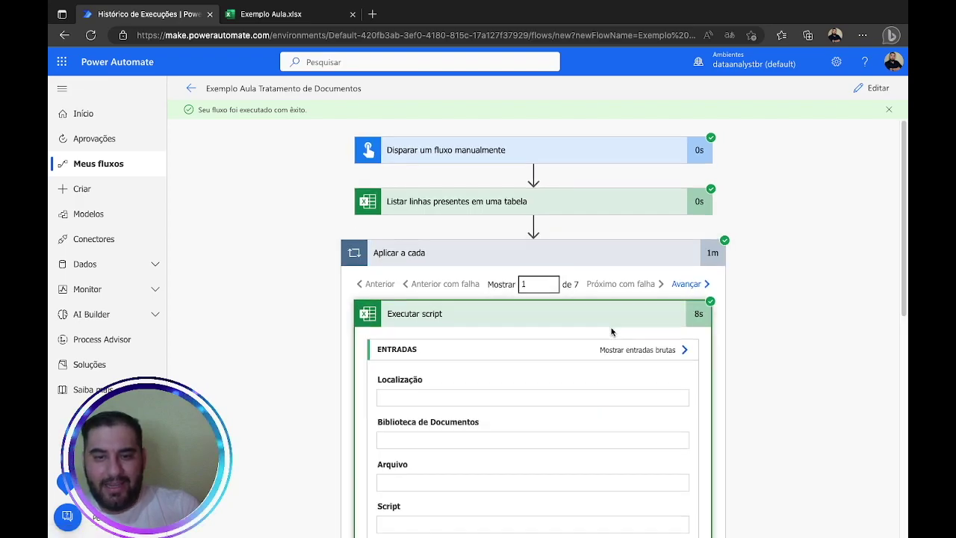
scroll(597, 314, "down", 2)
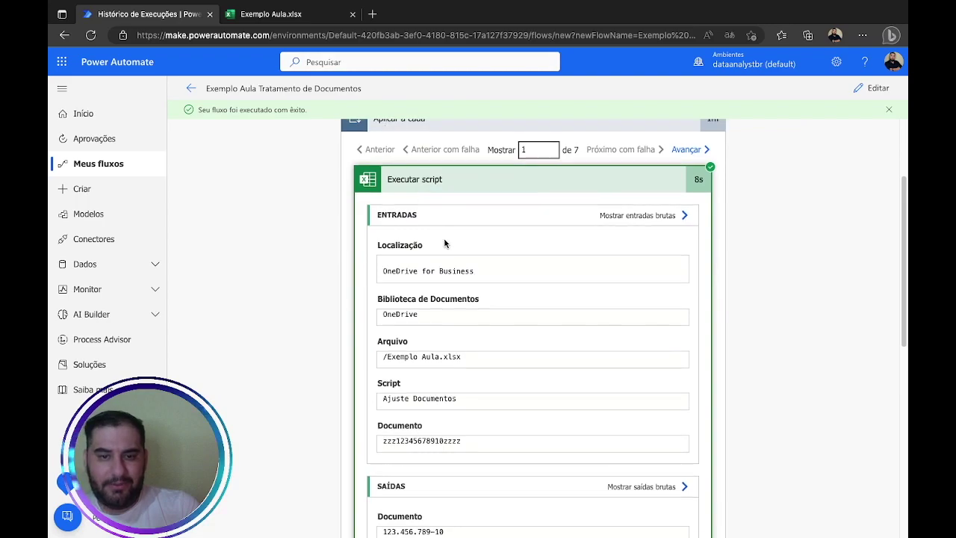
scroll(448, 250, "down", 5)
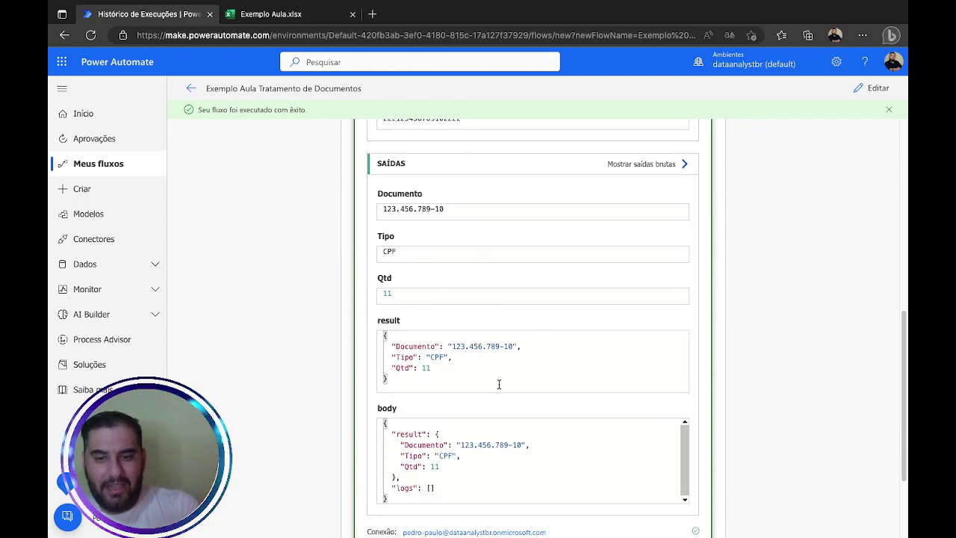
scroll(484, 227, "up", 2)
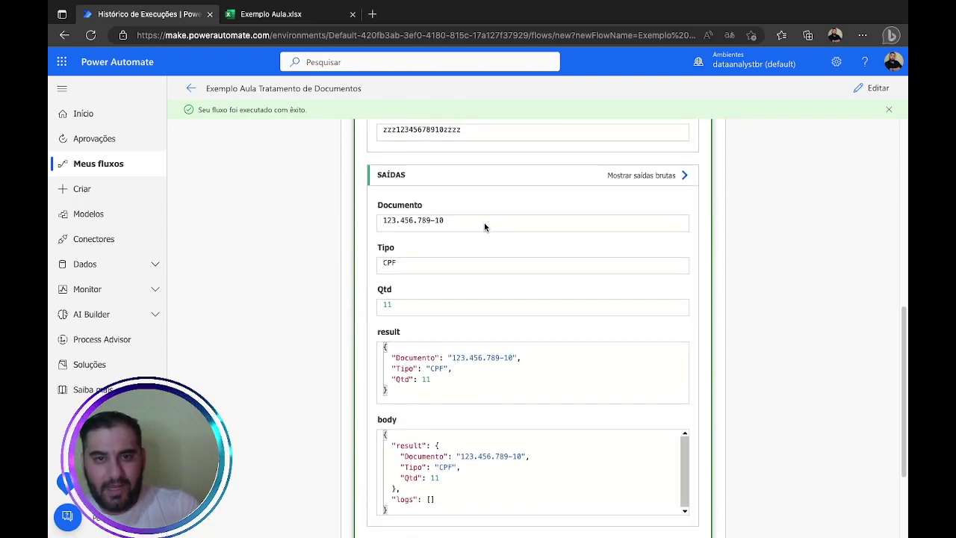
left_click_drag(478, 228, 370, 224)
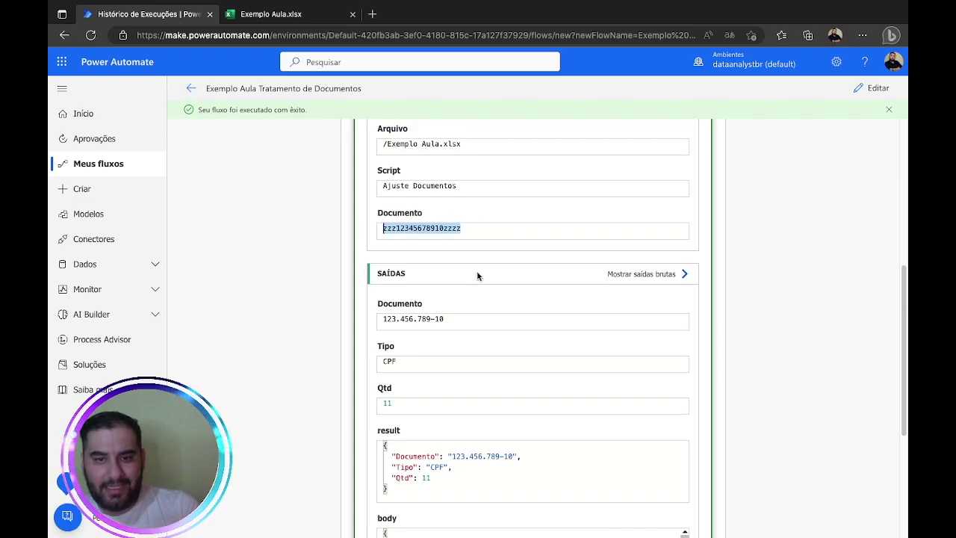
scroll(504, 281, "down", 1)
left_click_drag(474, 278, 357, 282)
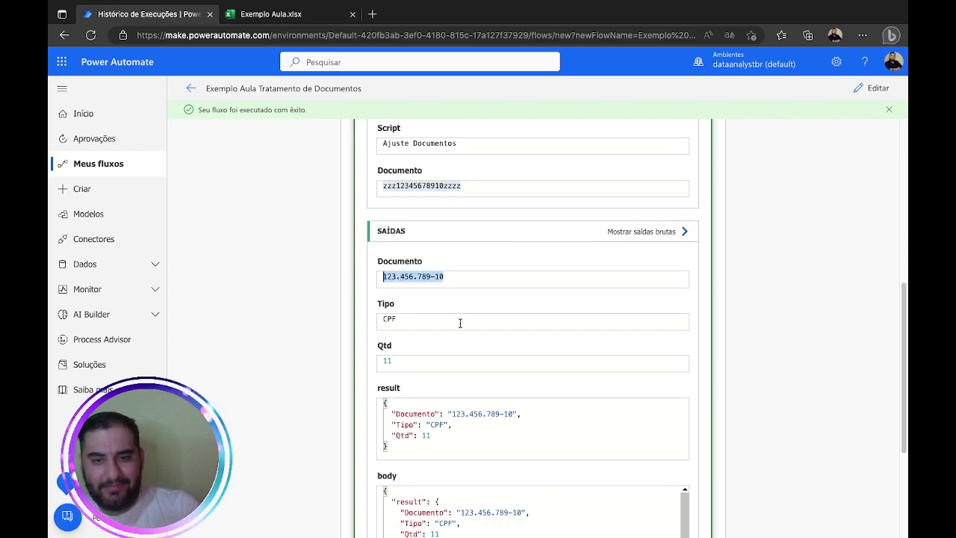
scroll(795, 314, "up", 5)
Open the first iteration's "Atualizar uma linha" action and review its key value, Tipo and Documento Tratado inputs and outputs
scroll(795, 315, "down", 8)
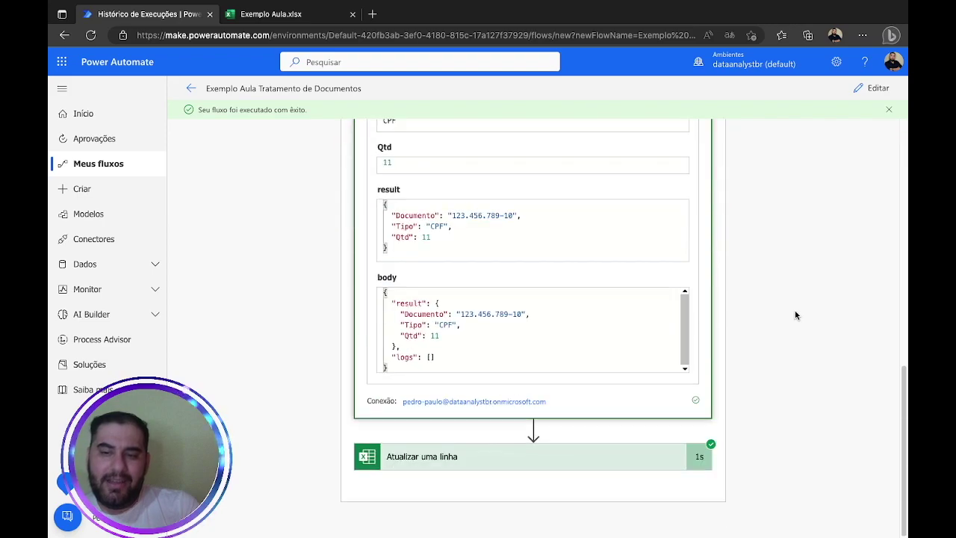
scroll(720, 365, "down", 9)
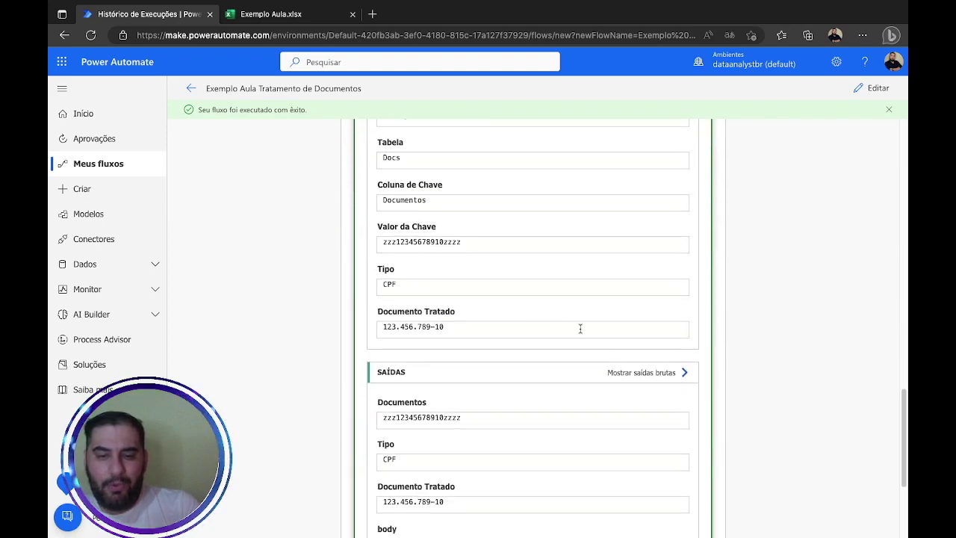
scroll(606, 305, "up", 7)
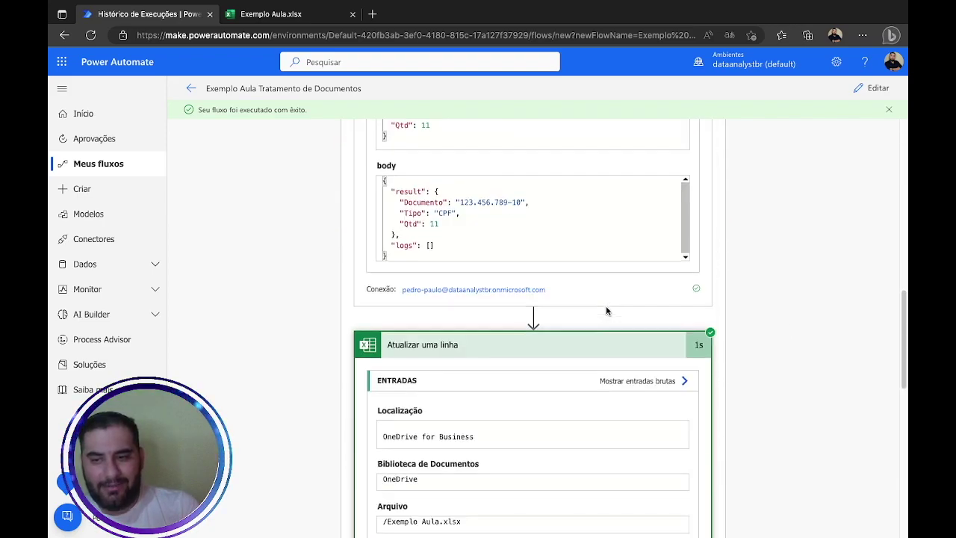
scroll(605, 305, "down", 11)
mouse_move(452, 426)
left_mouse_down()
mouse_move(594, 426)
mouse_move(436, 416)
left_mouse_up()
scroll(545, 250, "up", 5)
scroll(546, 250, "up", 10)
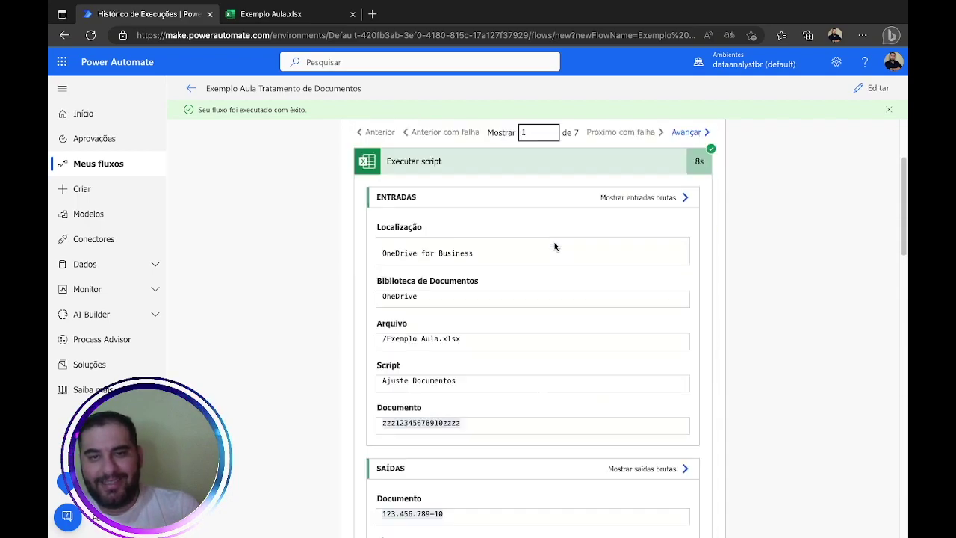